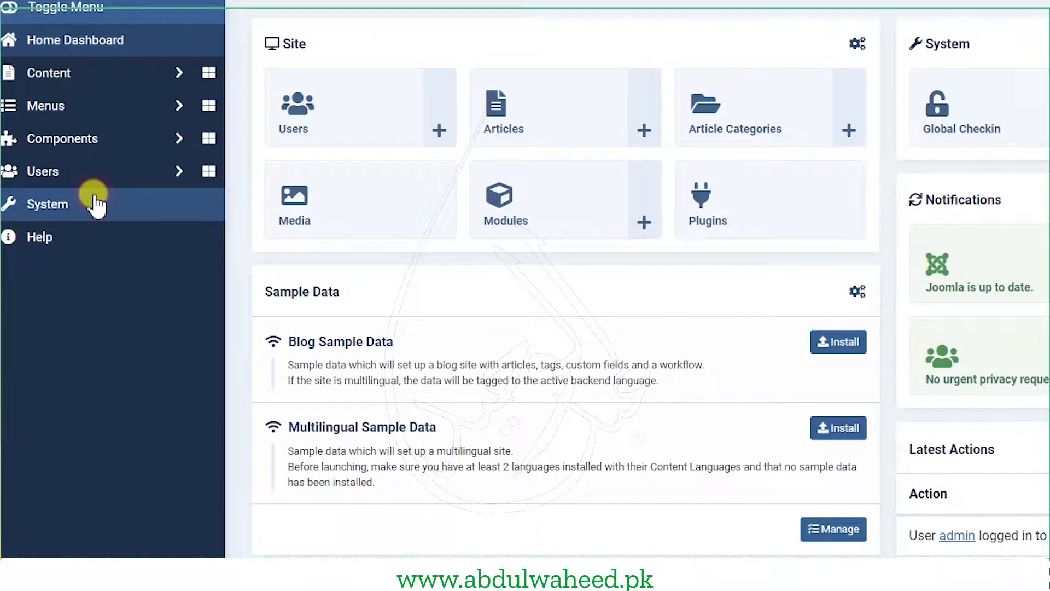
Open the list of installed plugins from the System dashboard and search it for "profile".
click(96, 205)
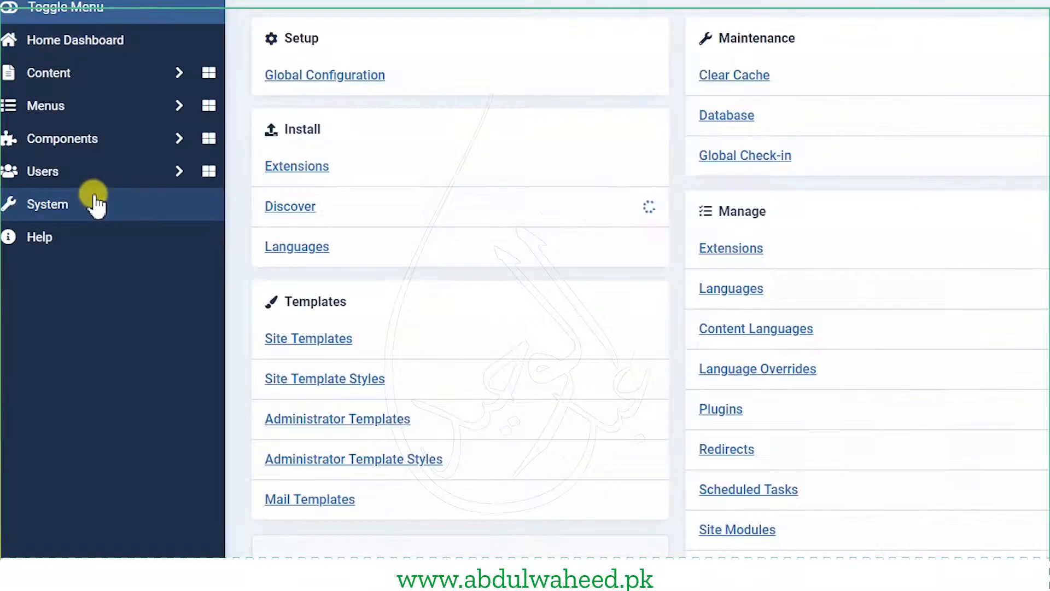
double_click(742, 212)
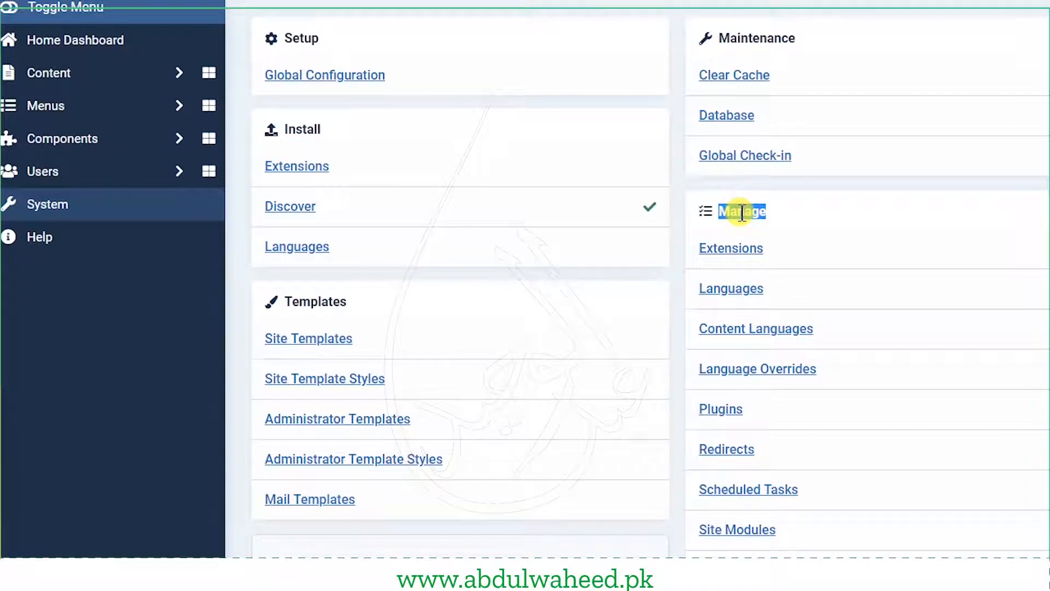
click(724, 416)
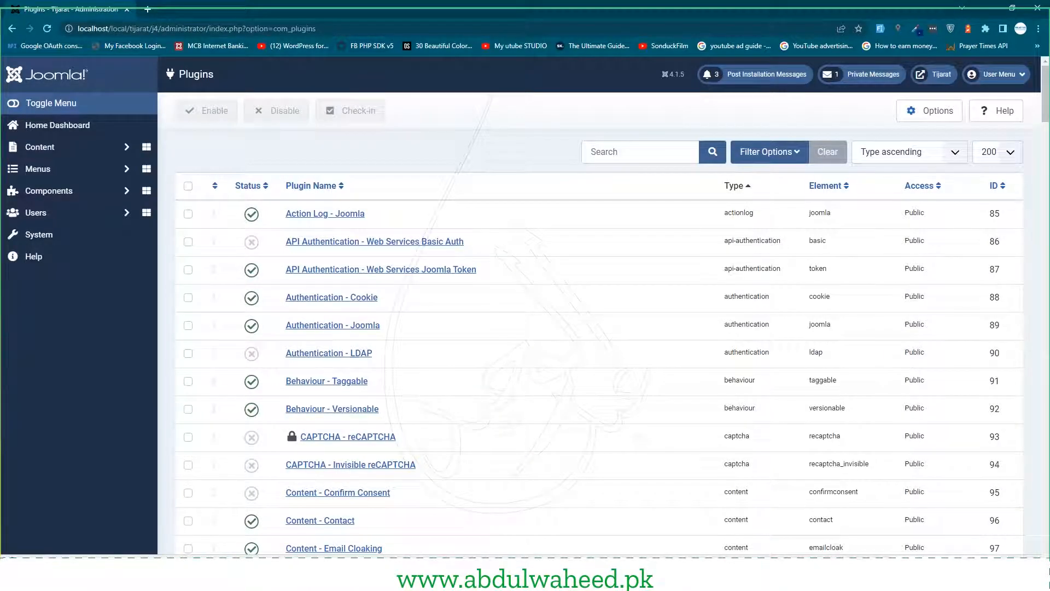
click(630, 155)
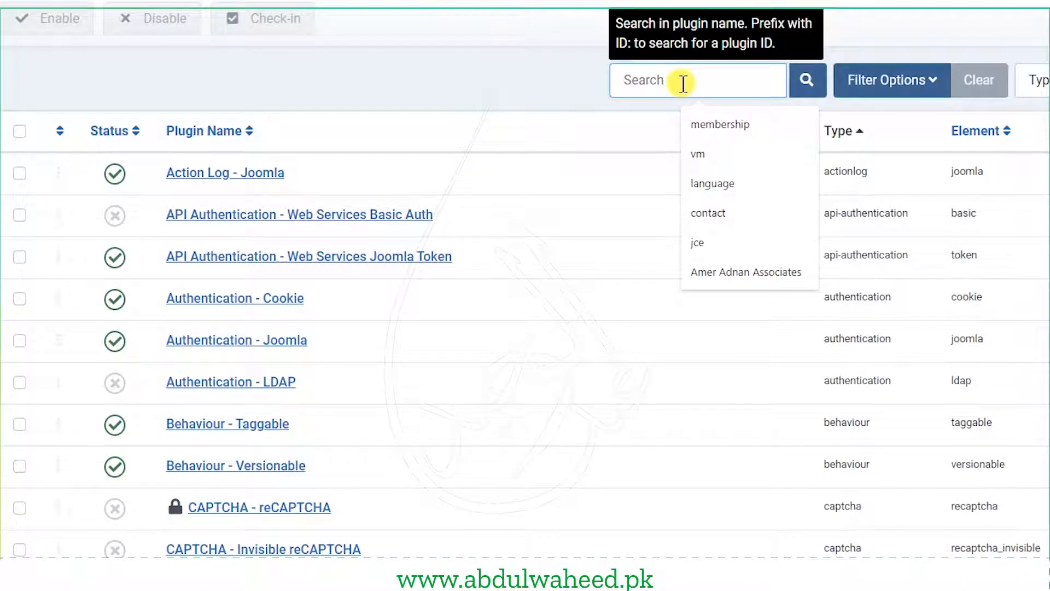
text(profile)
key(Return)
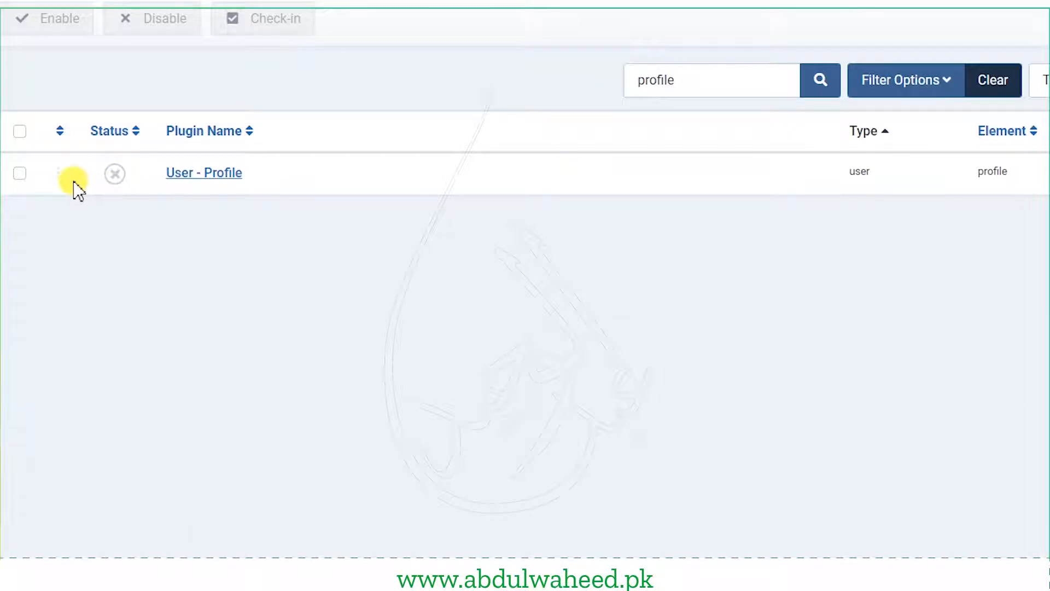
Enable the User - Profile plugin and open its settings.
click(20, 174)
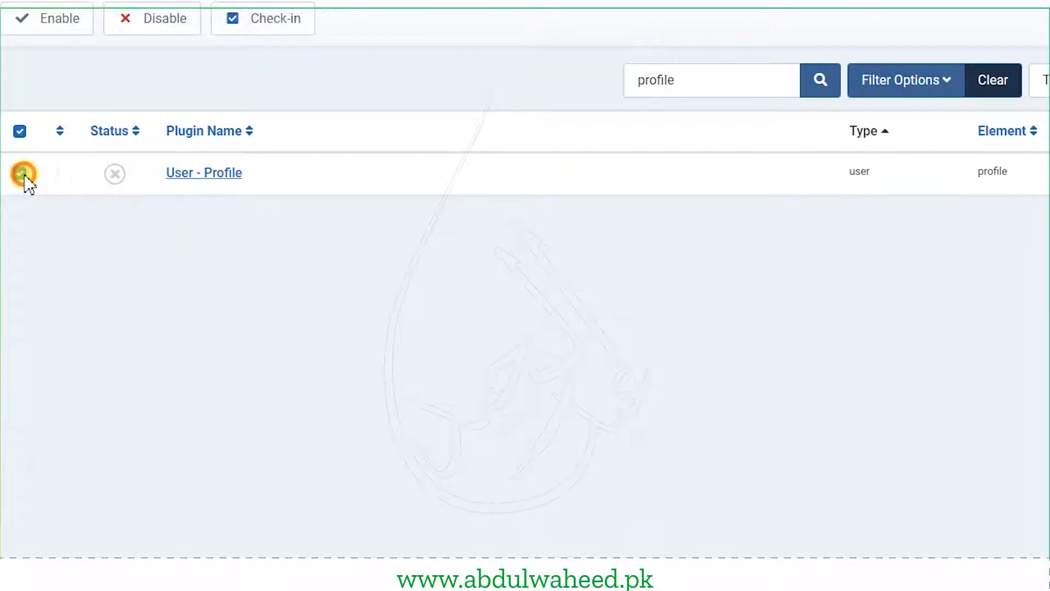
click(48, 32)
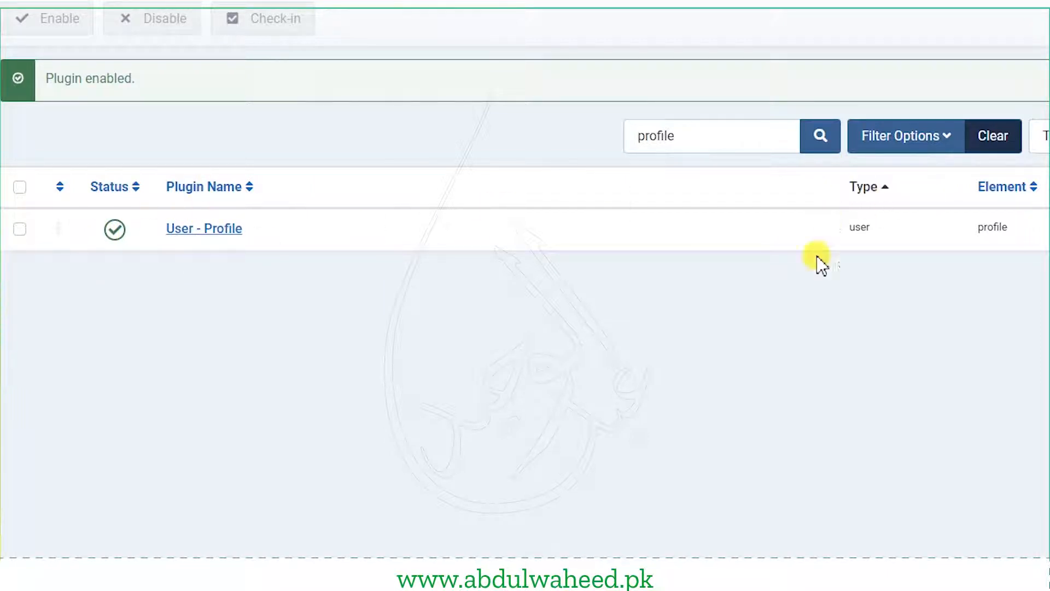
click(852, 227)
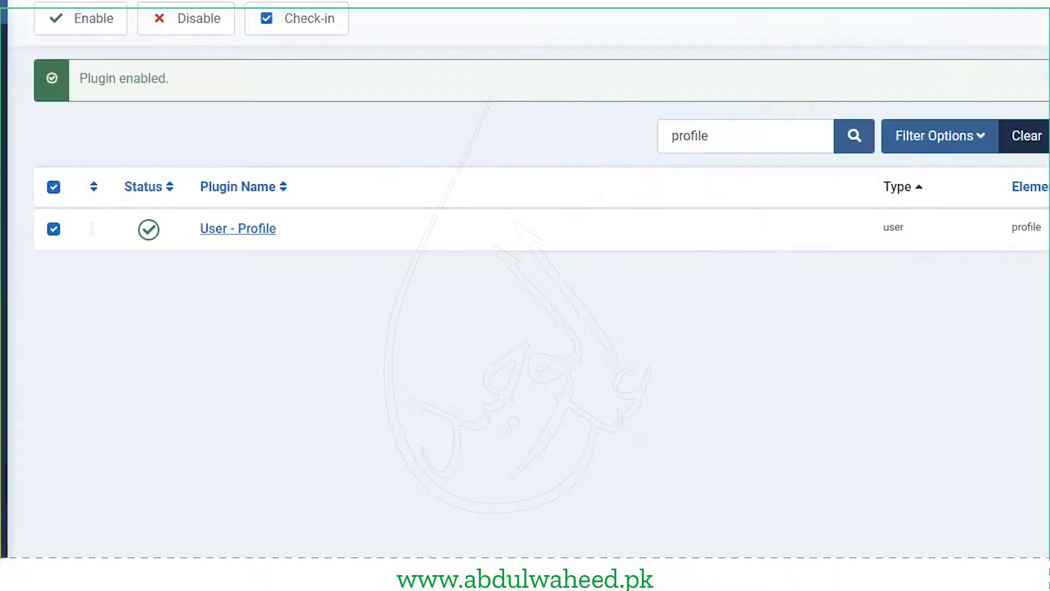
click(236, 229)
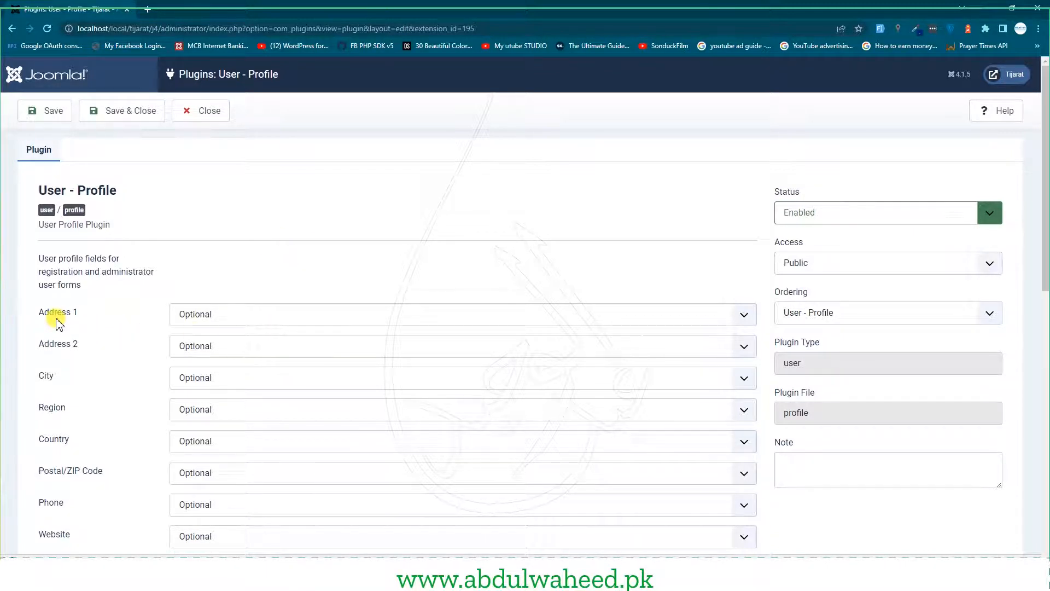
Examine the user profile fields for the registration and administrator user forms, including the choices offered for Address 1.
click(44, 260)
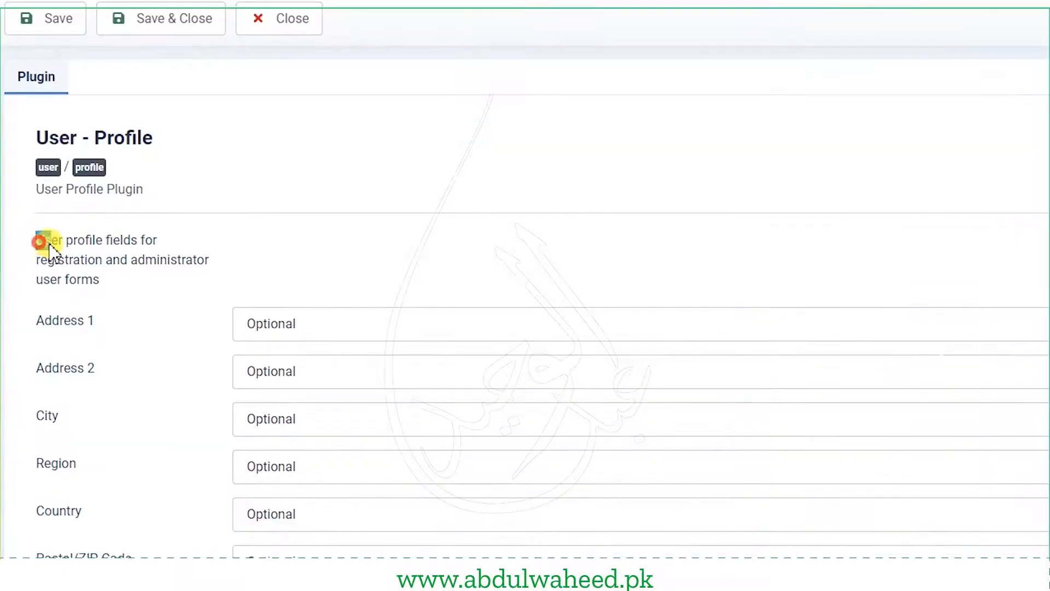
drag(49, 244, 157, 262)
click(121, 248)
click(165, 258)
drag(45, 281, 75, 283)
scroll(77, 295, down, 3)
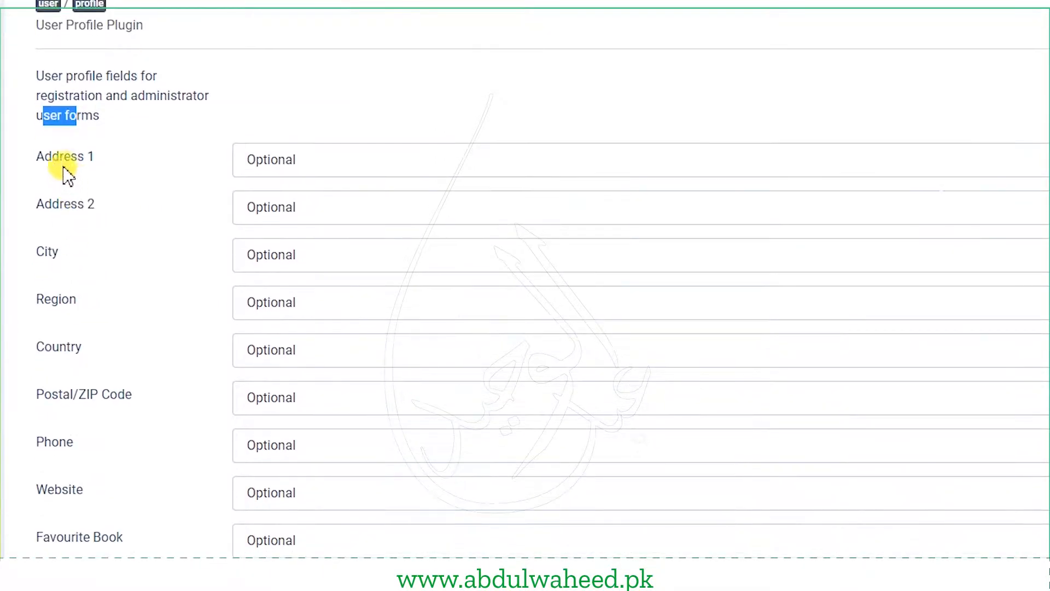
drag(53, 159, 91, 163)
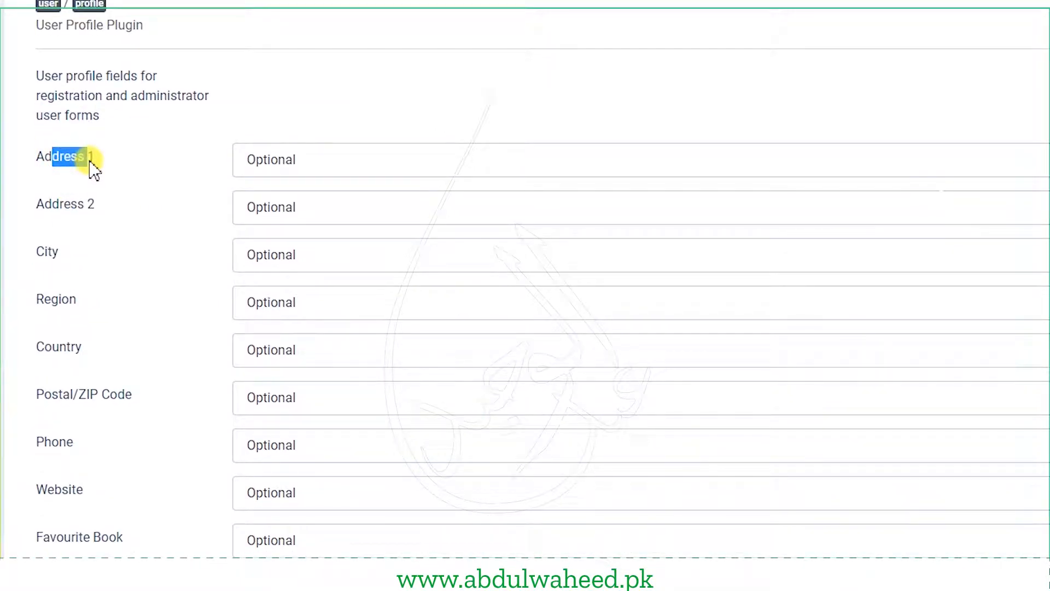
click(300, 164)
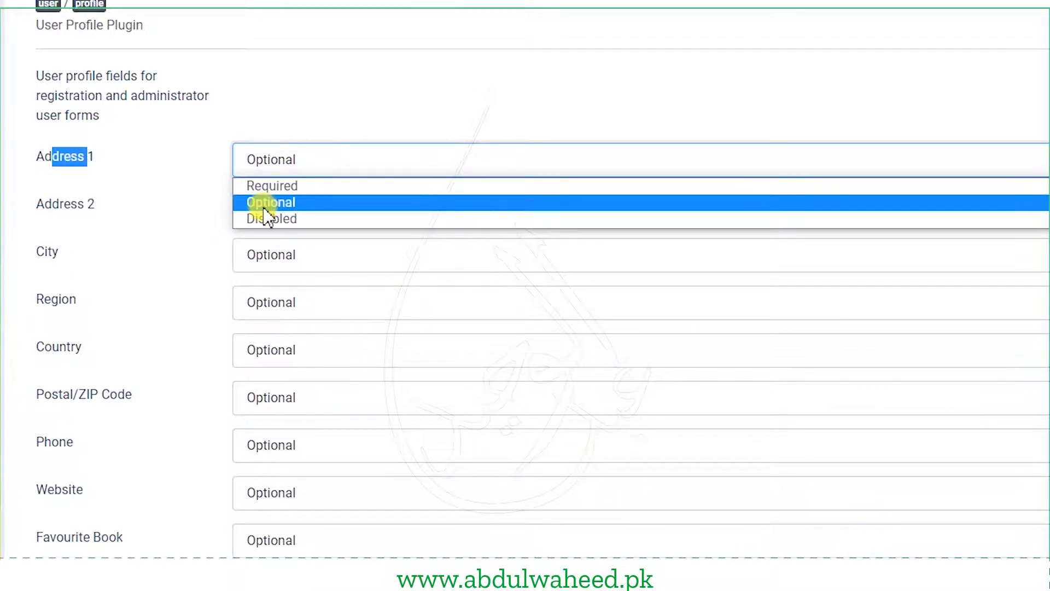
click(633, 77)
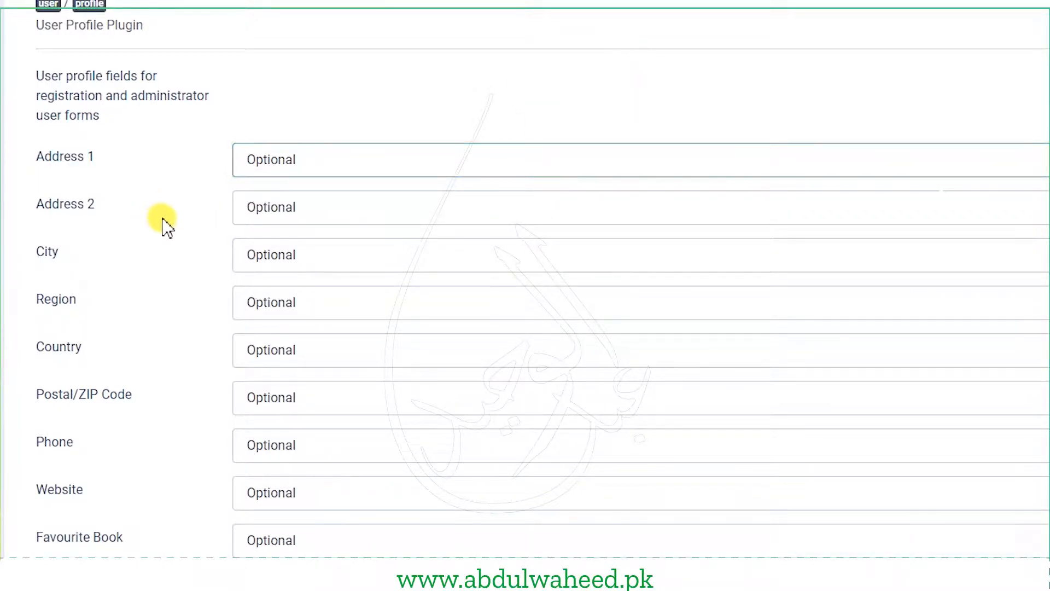
Compare the field group for registration and administrator forms with the one for the profile edit form.
scroll(164, 222, down, 3)
scroll(166, 218, down, 4)
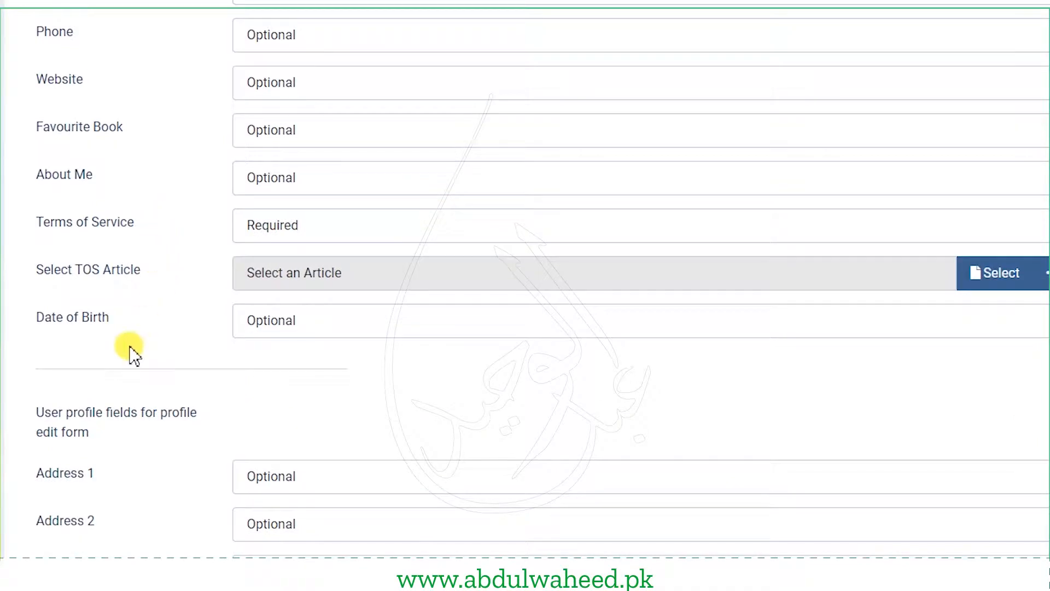
scroll(131, 350, down, 5)
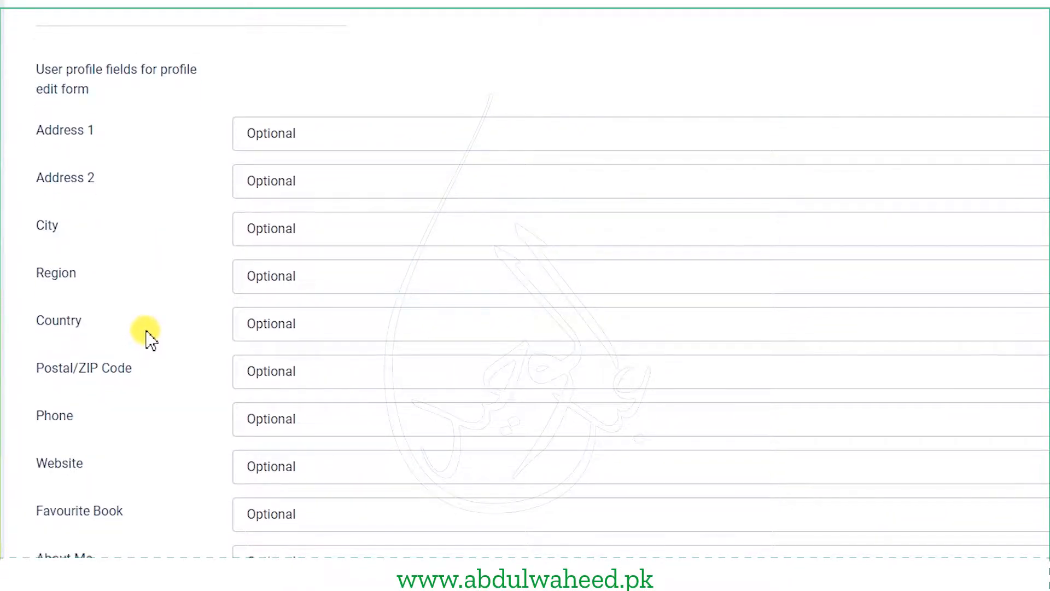
scroll(151, 339, up, 6)
scroll(148, 339, down, 5)
scroll(148, 329, up, 12)
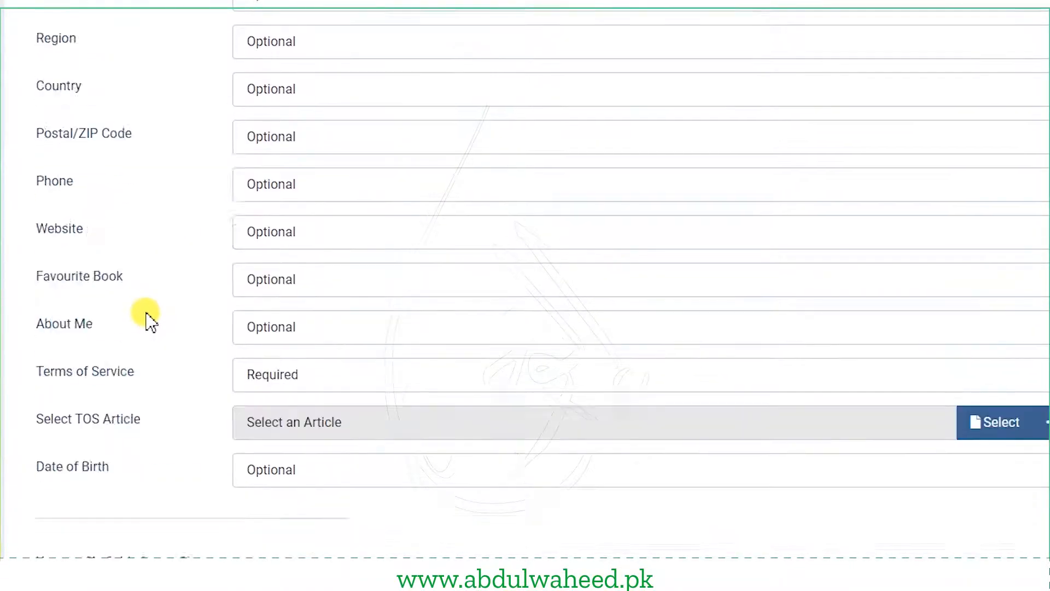
drag(51, 225, 51, 283)
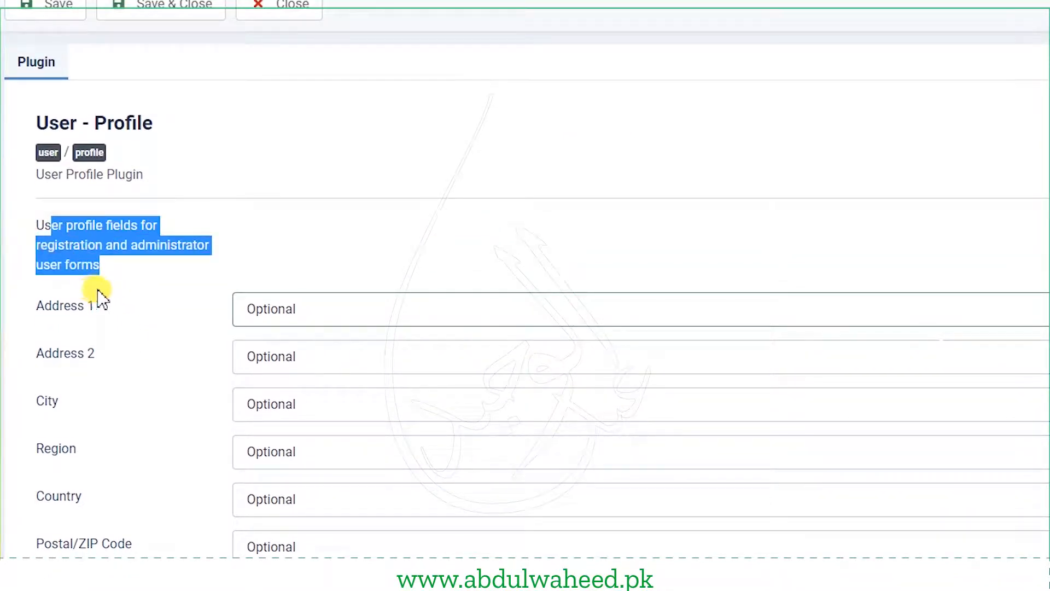
scroll(147, 309, down, 10)
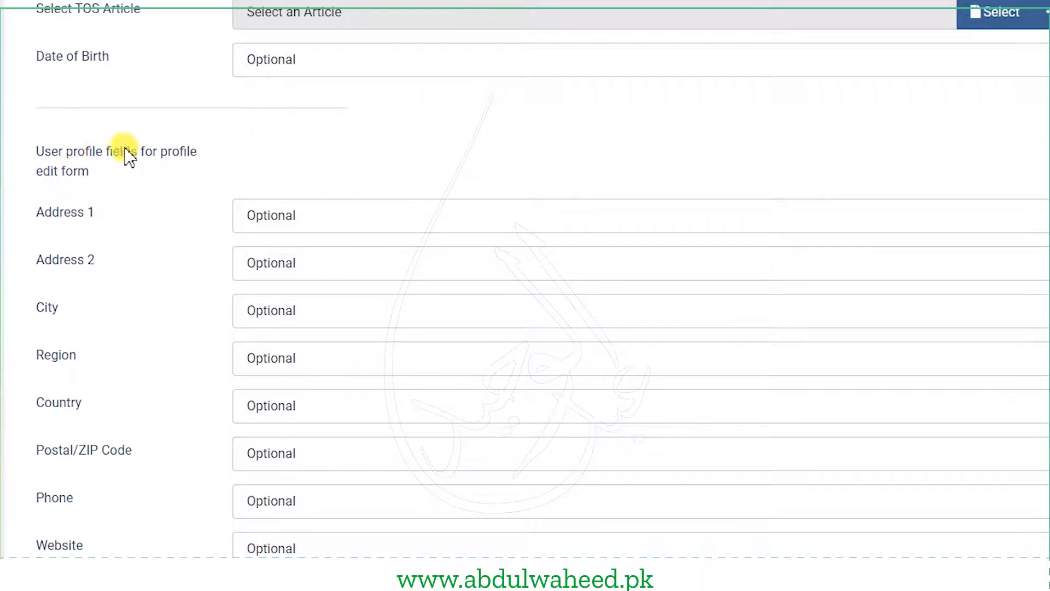
drag(136, 144, 132, 176)
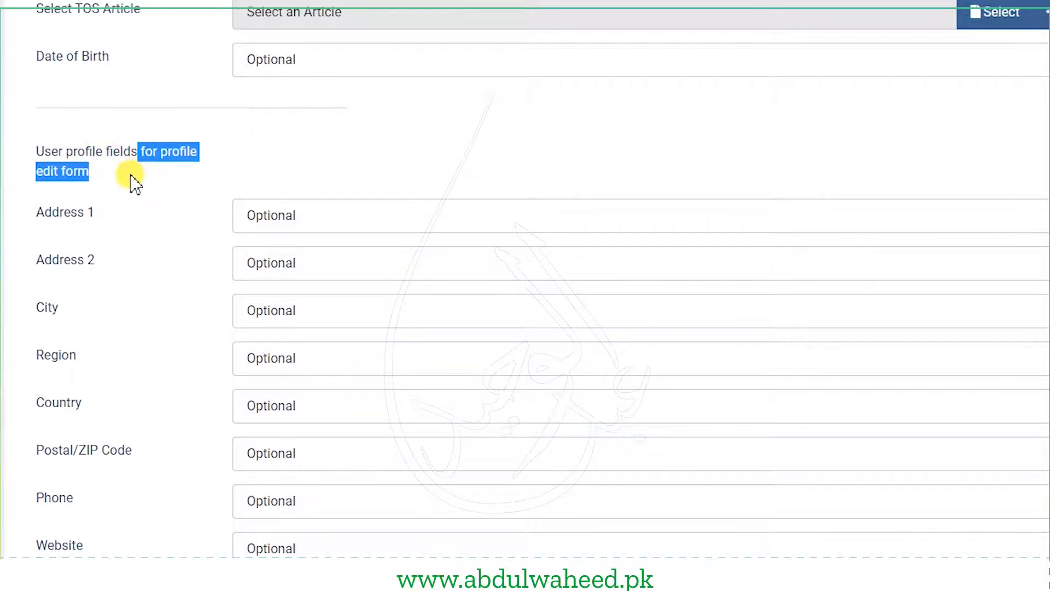
scroll(543, 288, up, 9)
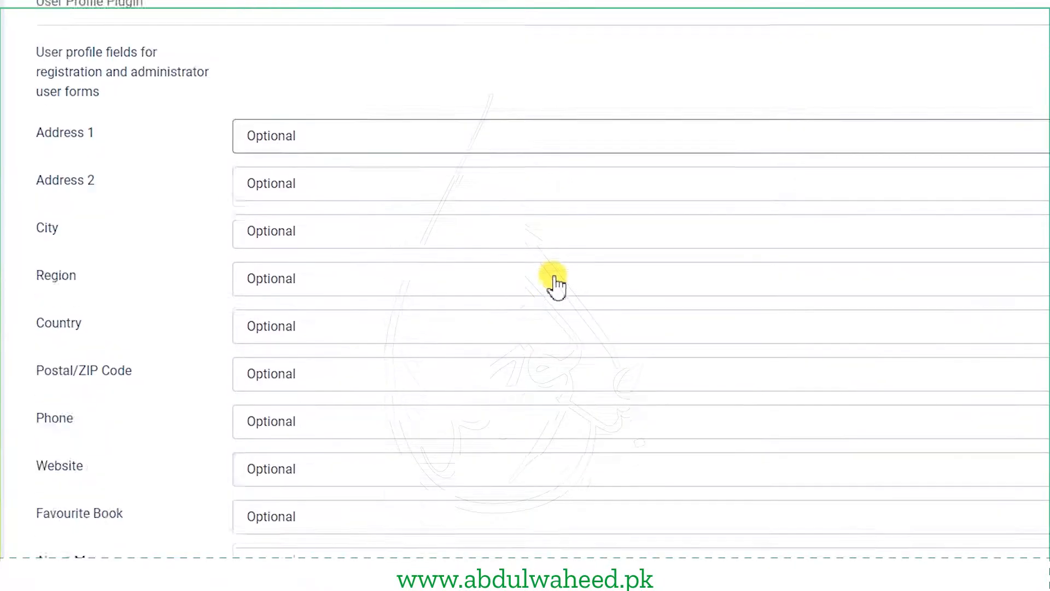
scroll(554, 280, up, 5)
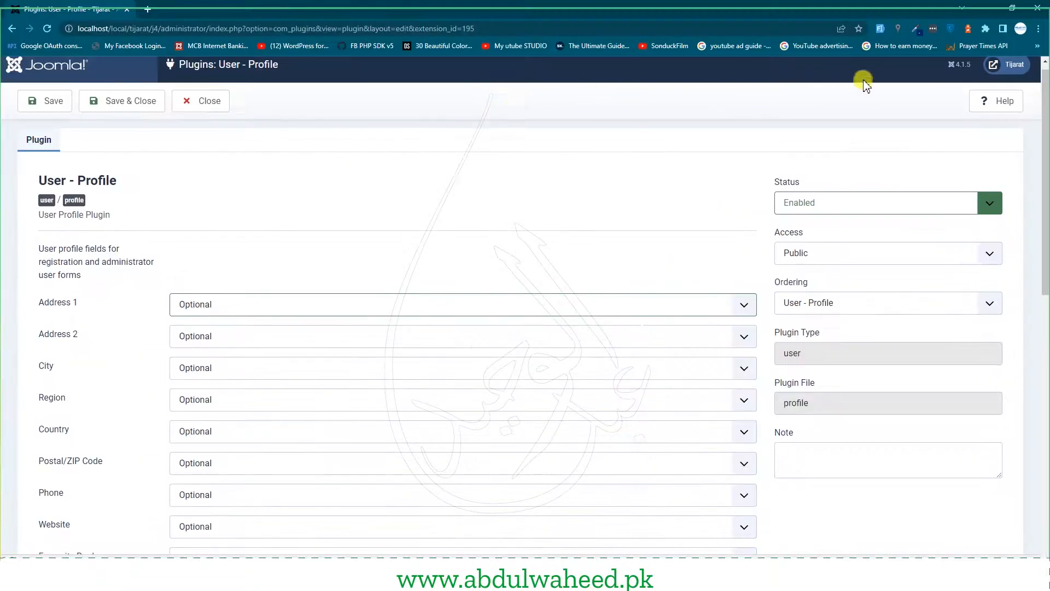
On the Tijarat front-end site, log out of the current account and open the User Register form.
click(1006, 65)
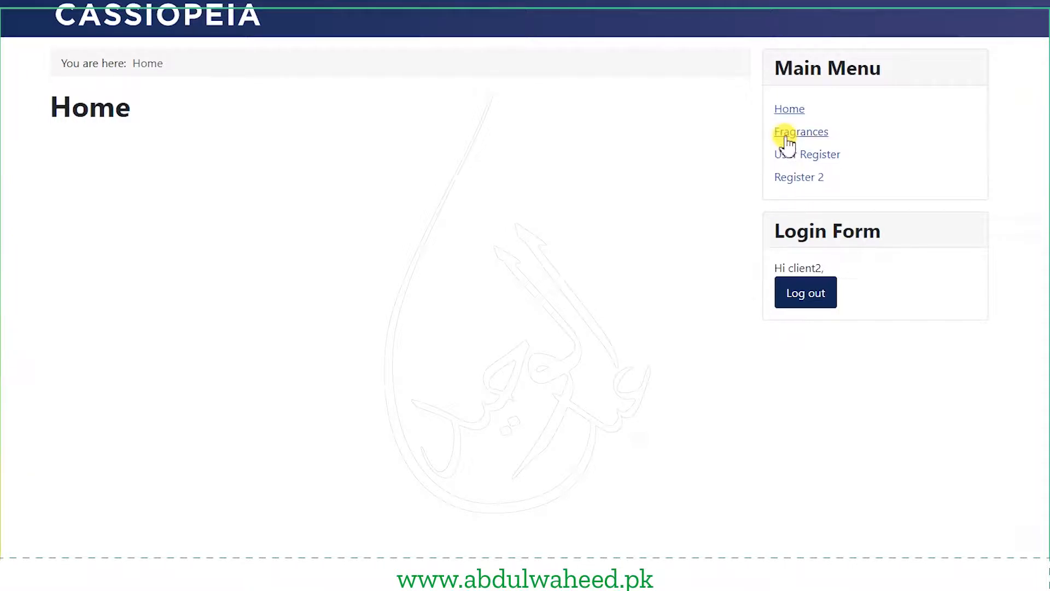
click(818, 158)
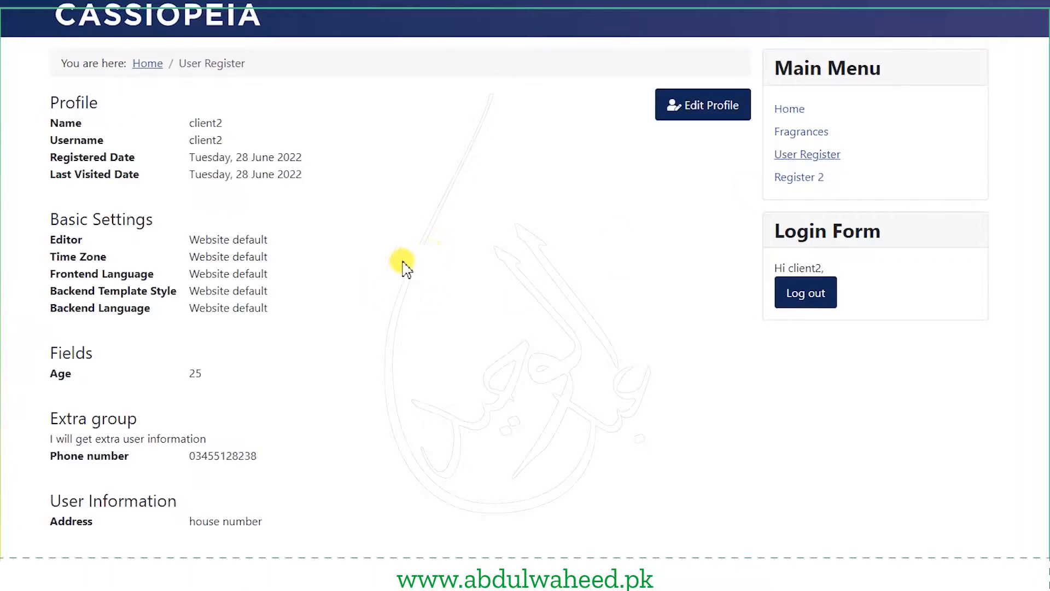
click(811, 301)
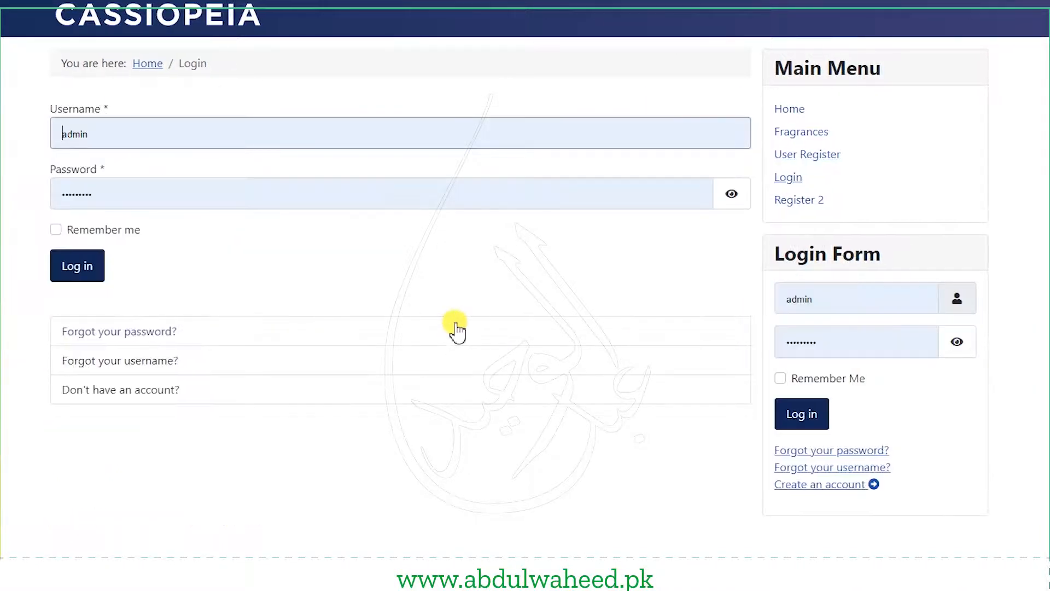
click(801, 154)
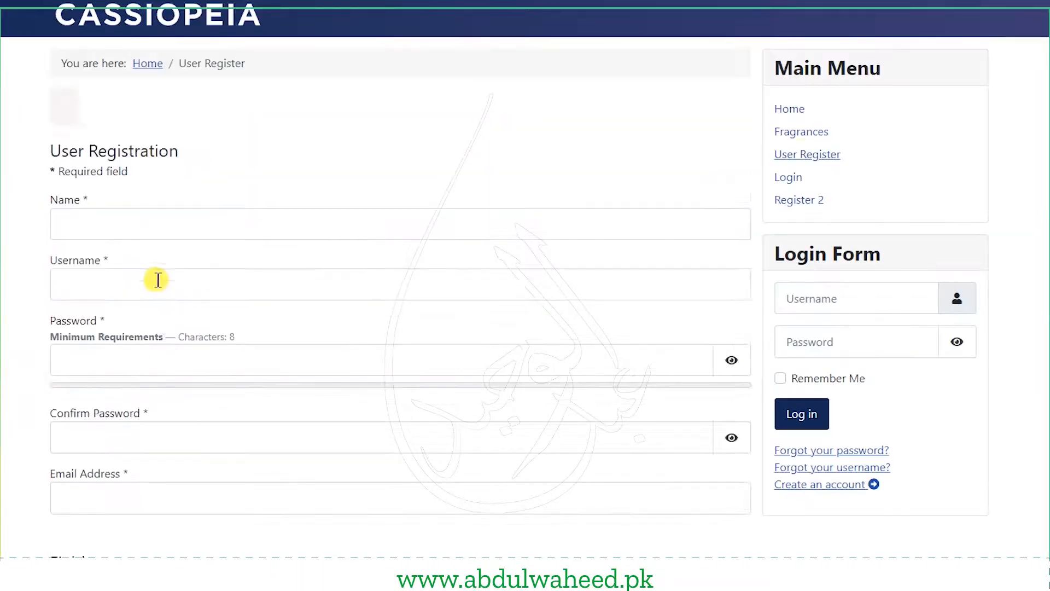
Examine the User Profile section of the registration form, from Address 1 down to Terms of Service.
scroll(209, 256, down, 4)
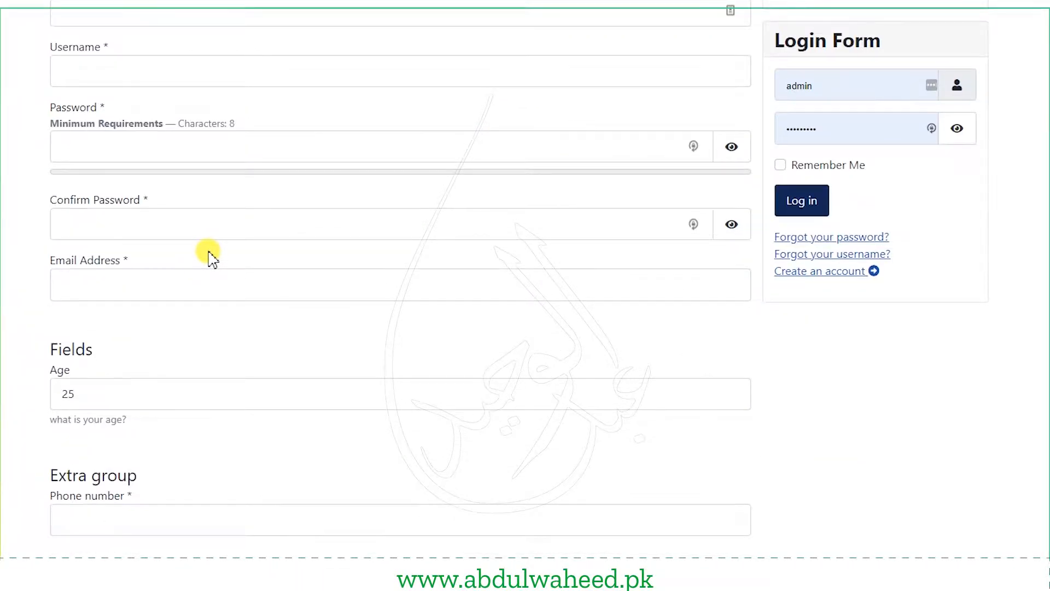
scroll(209, 256, down, 15)
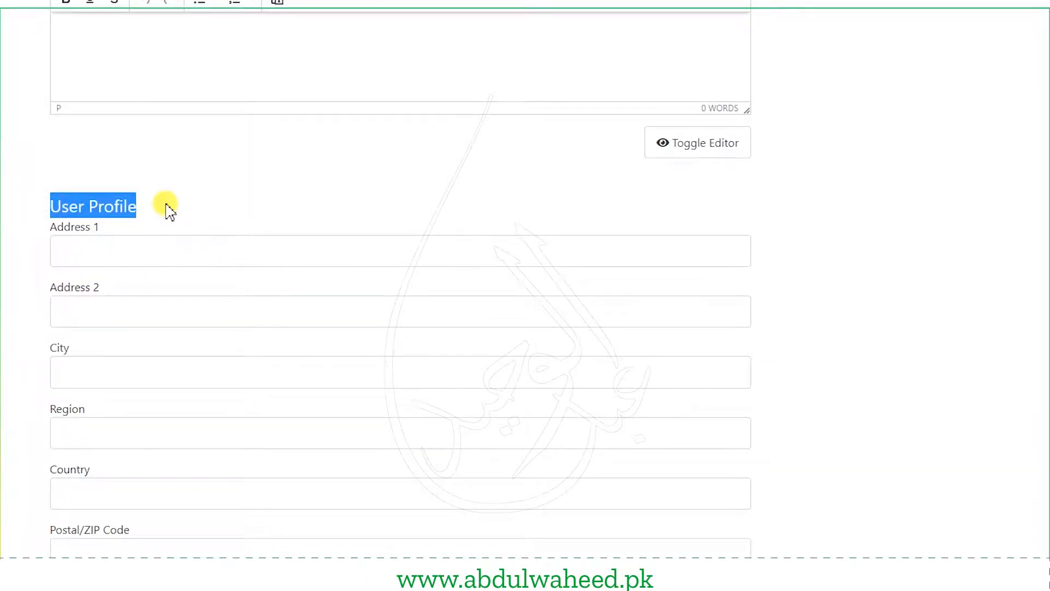
drag(57, 227, 114, 230)
scroll(115, 229, down, 6)
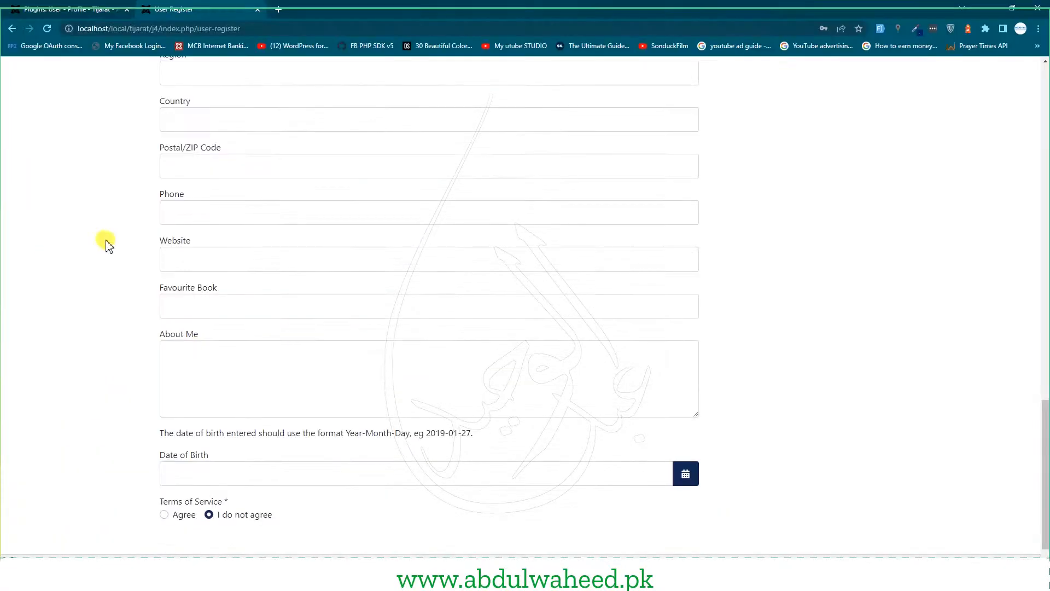
Back in the User - Profile plugin settings, set Address 2 for the registration and administrator forms to Disabled and save.
click(74, 9)
scroll(124, 307, down, 1)
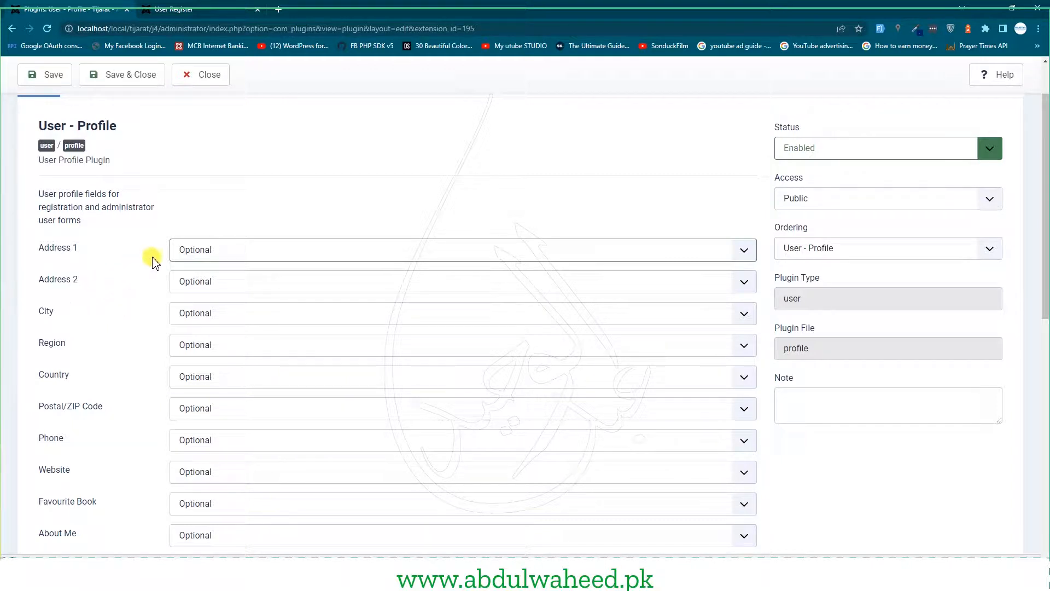
click(195, 281)
click(197, 323)
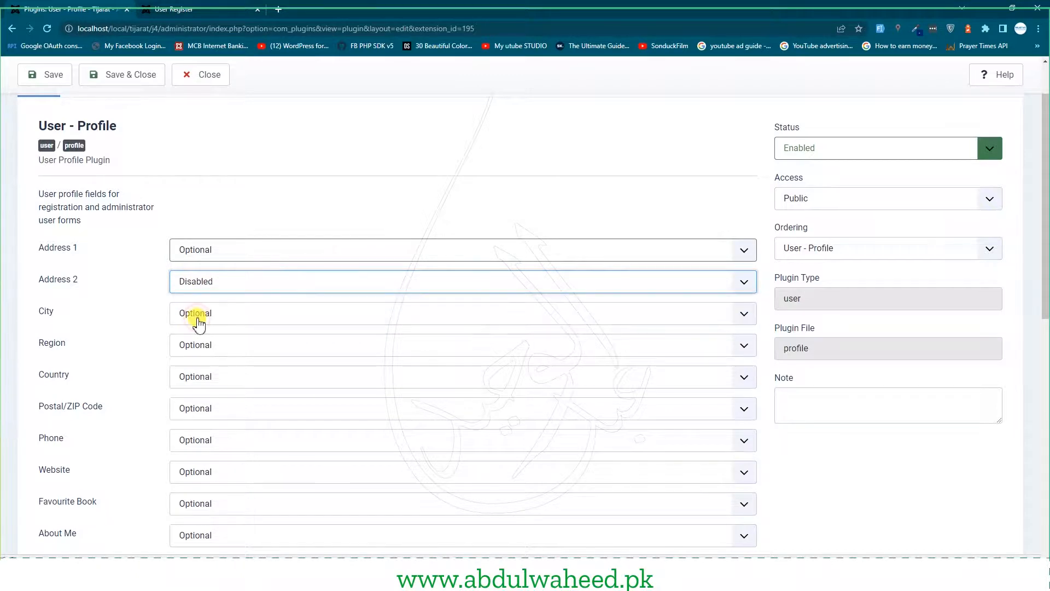
click(51, 83)
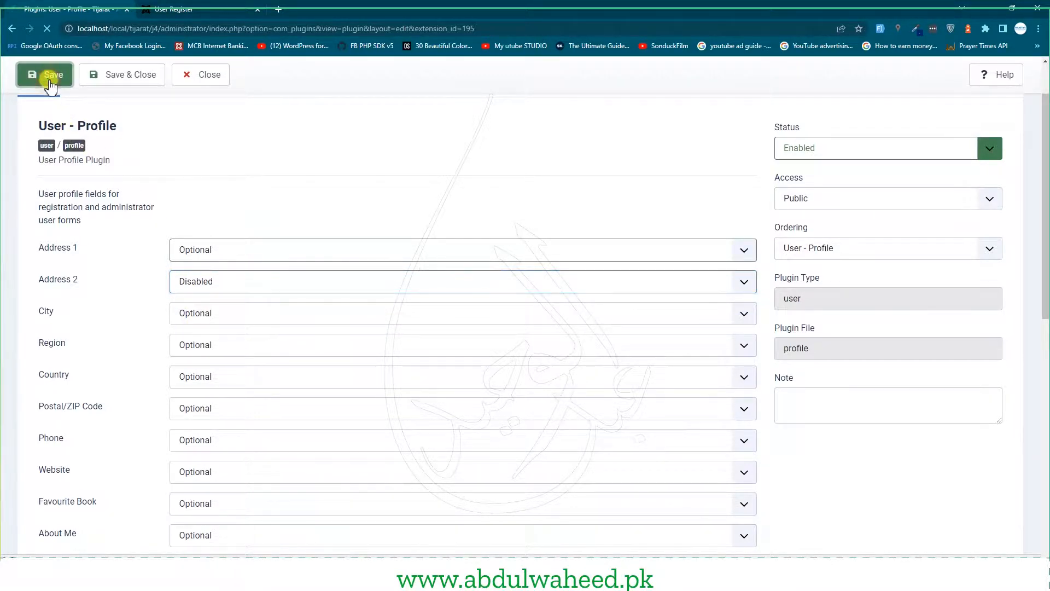
Reload the User Register page and check the Address 1 and City fields in its User Profile section.
click(207, 10)
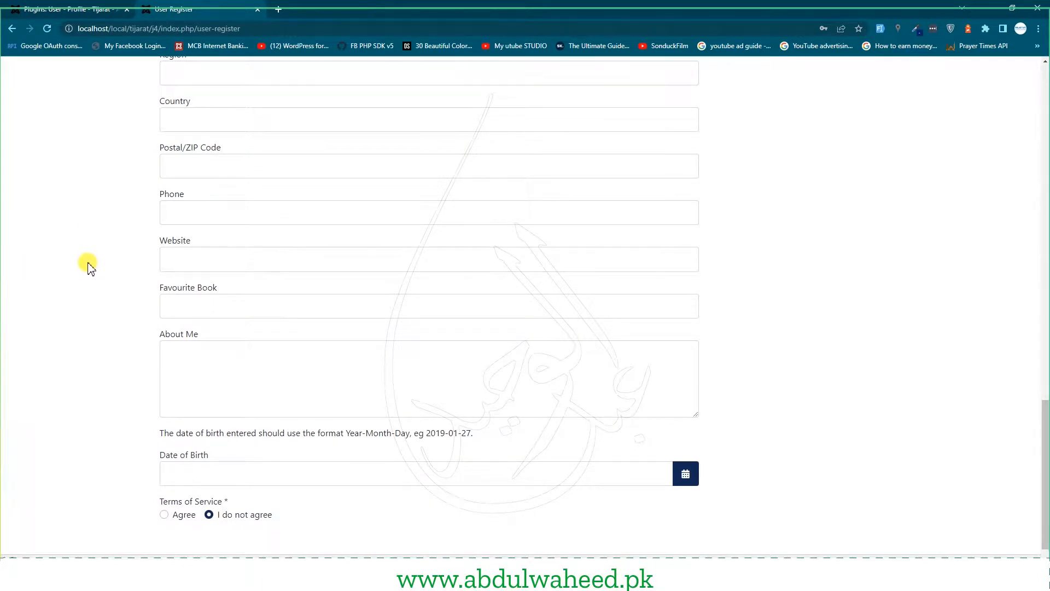
scroll(88, 246, up, 3)
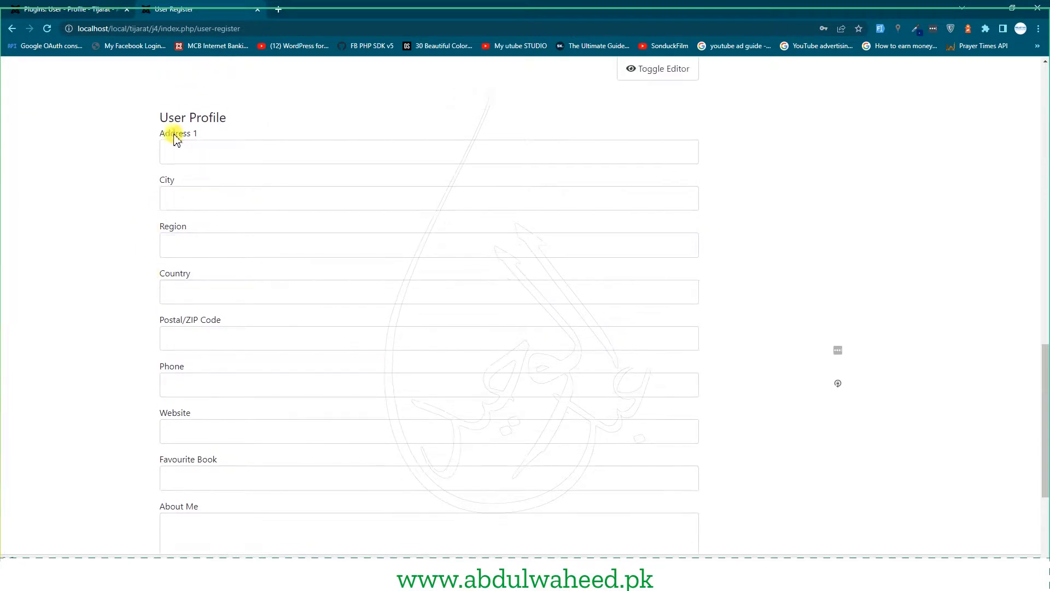
drag(165, 136, 198, 134)
drag(160, 180, 188, 181)
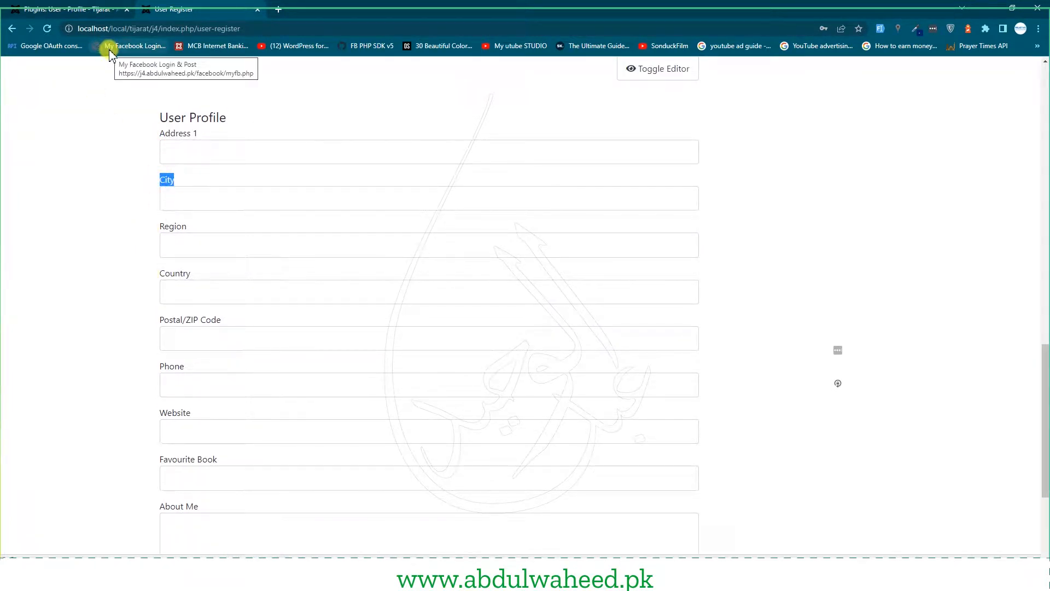
Close the User - Profile plugin settings and clear the profile search so the plugin list is unfiltered.
click(78, 6)
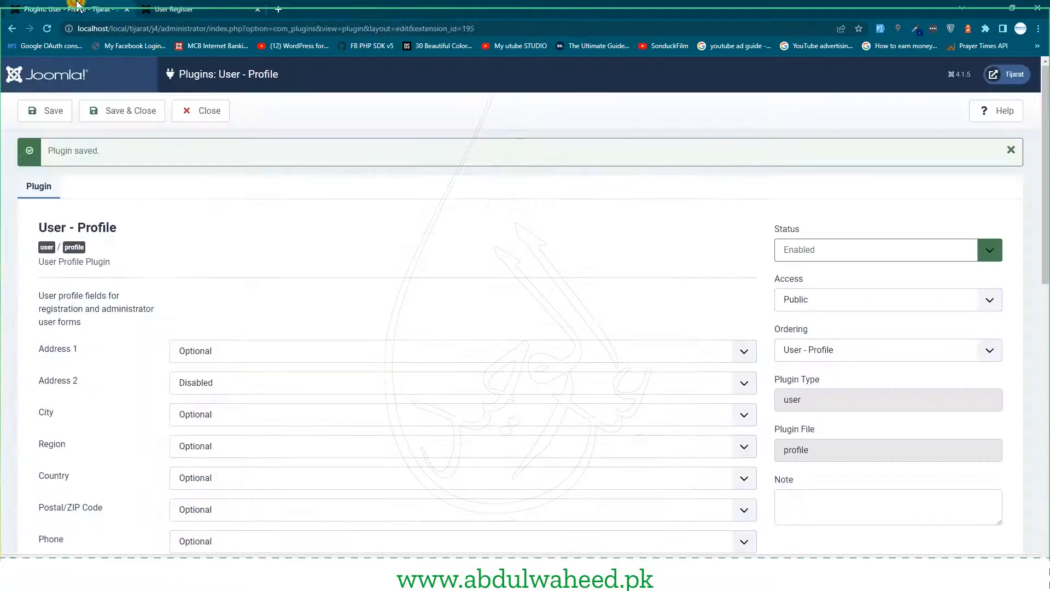
click(210, 115)
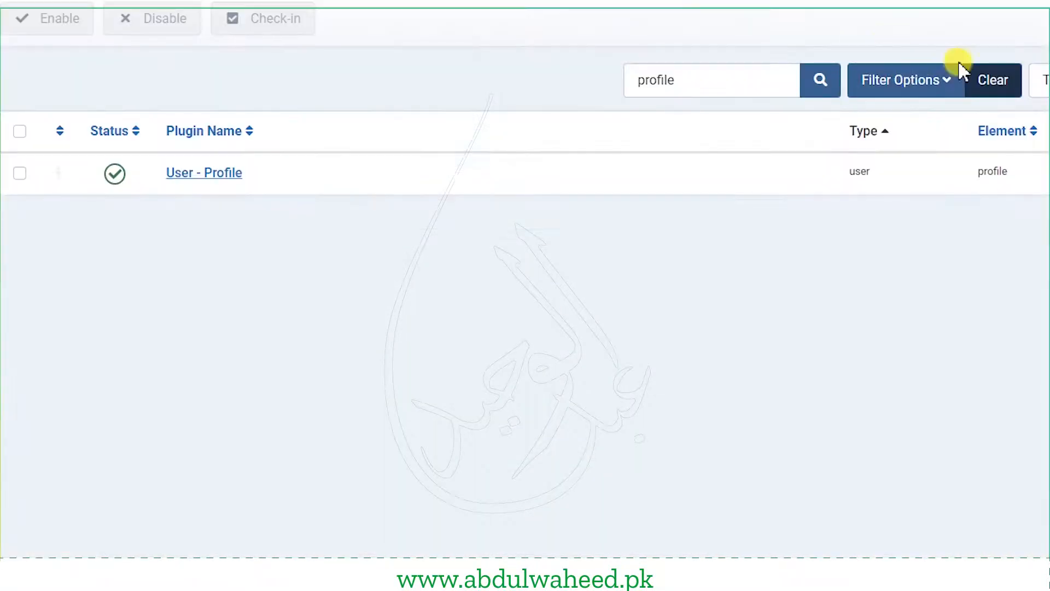
click(993, 82)
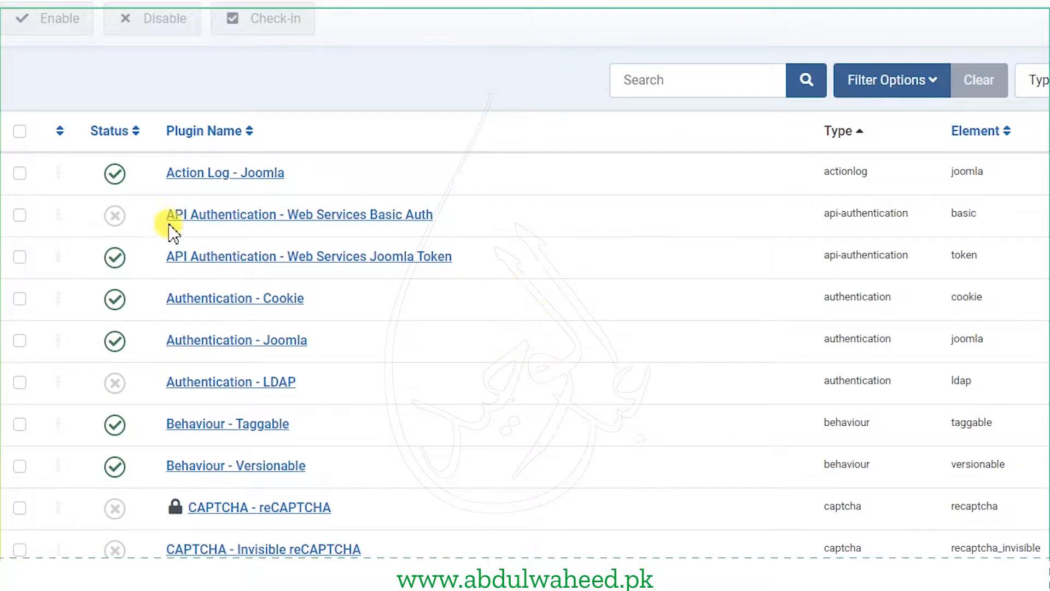
drag(155, 216, 298, 216)
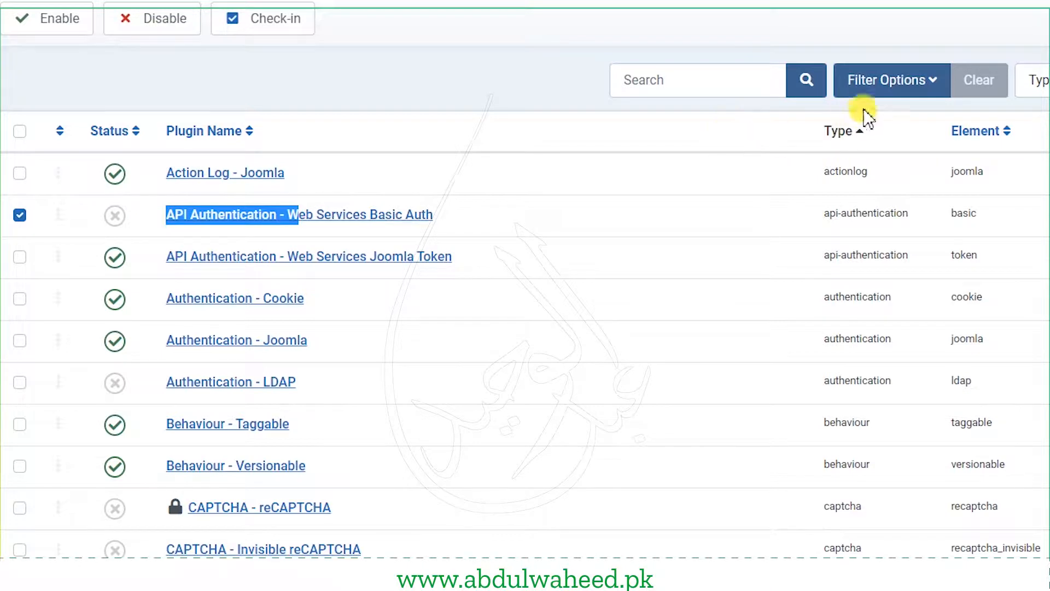
Browse the plugin list's Type, Element and Access filters, and filter the list by the authentication type.
click(893, 88)
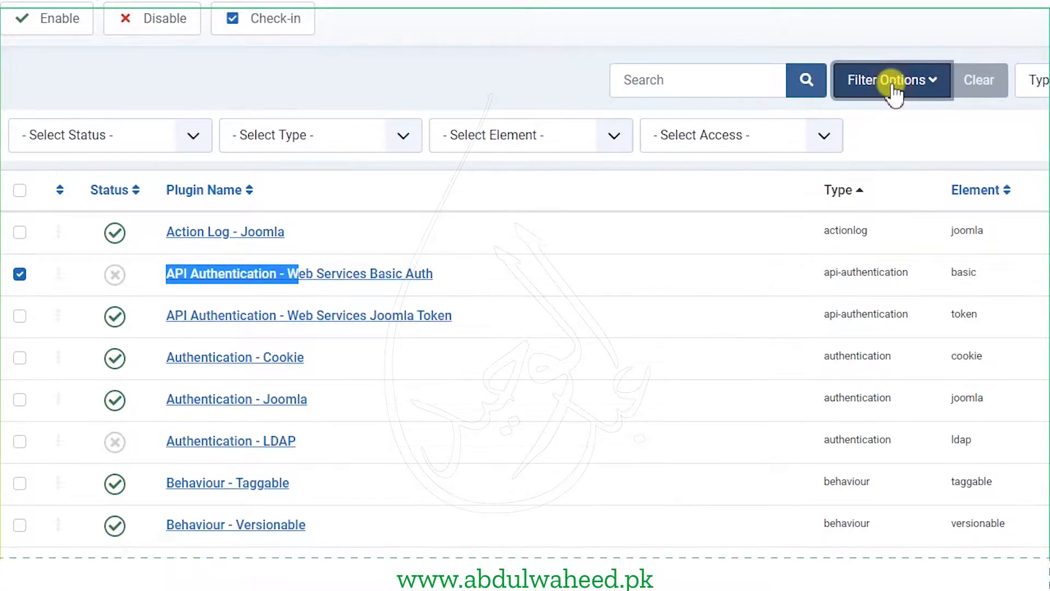
click(309, 139)
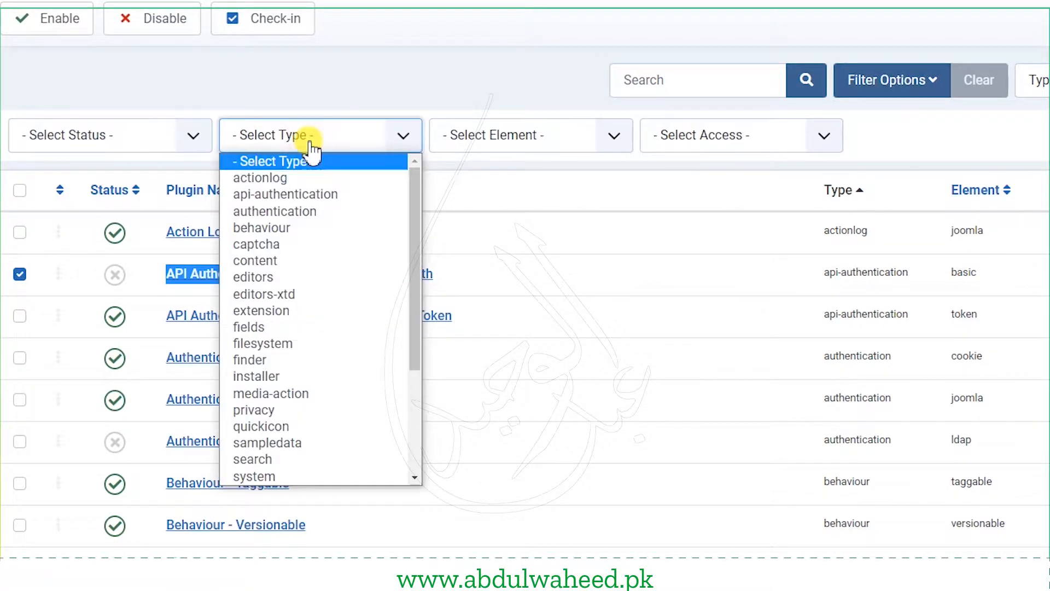
click(504, 143)
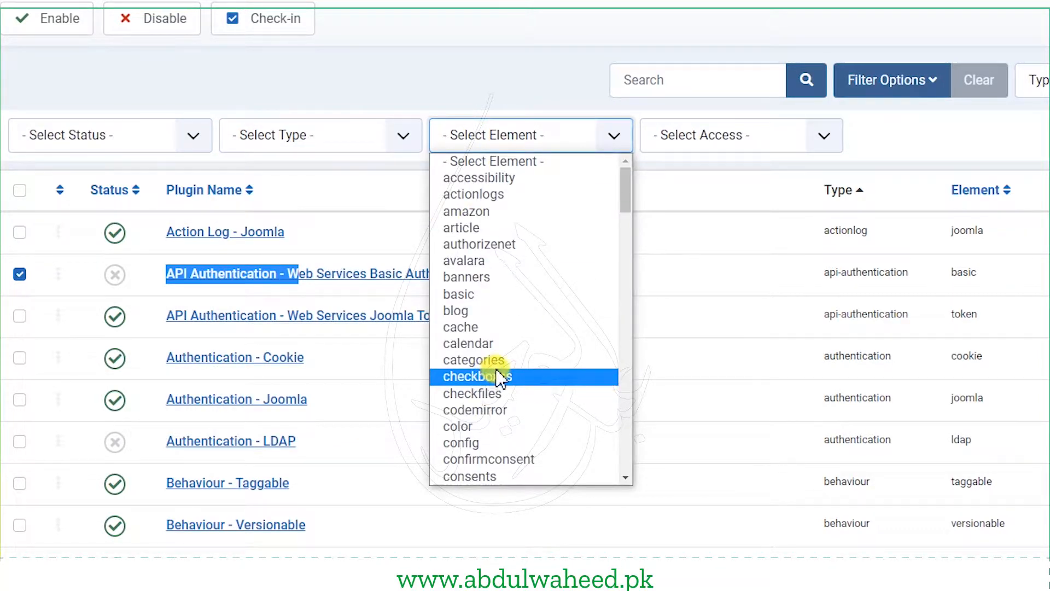
scroll(498, 376, down, 10)
scroll(499, 377, down, 6)
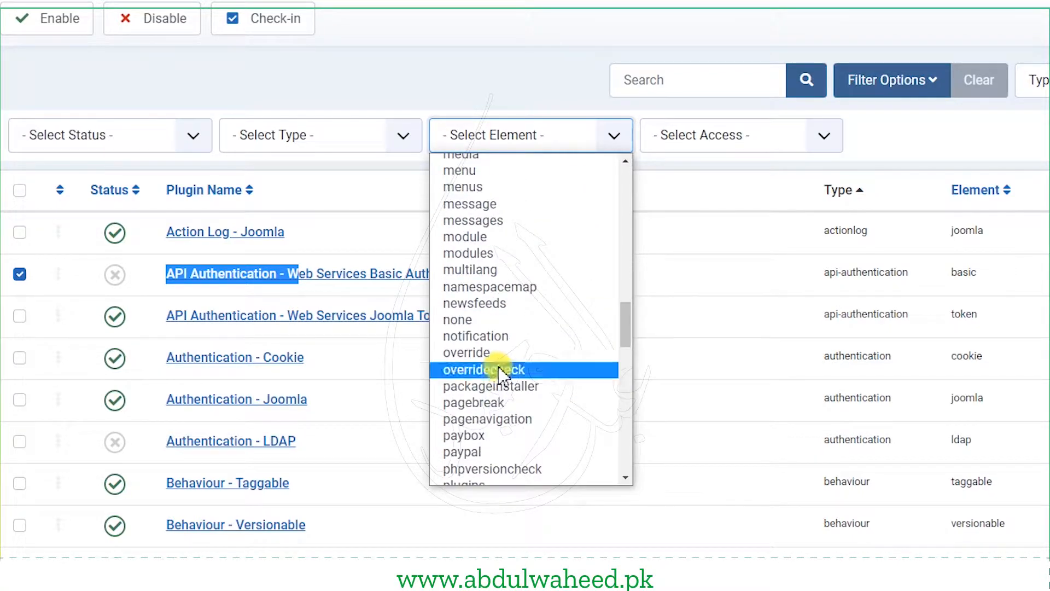
click(736, 136)
click(365, 132)
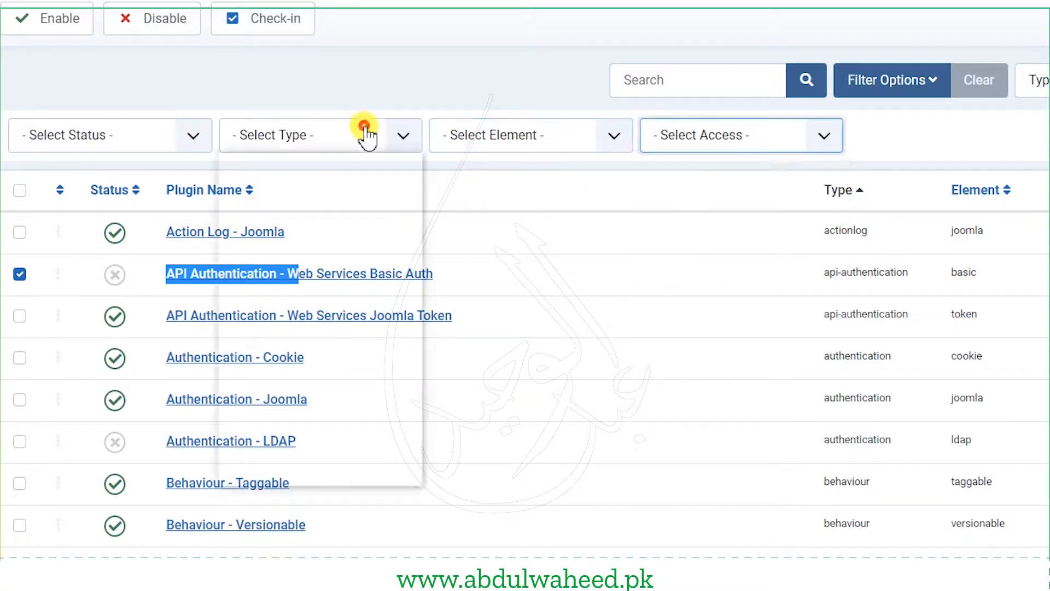
click(364, 133)
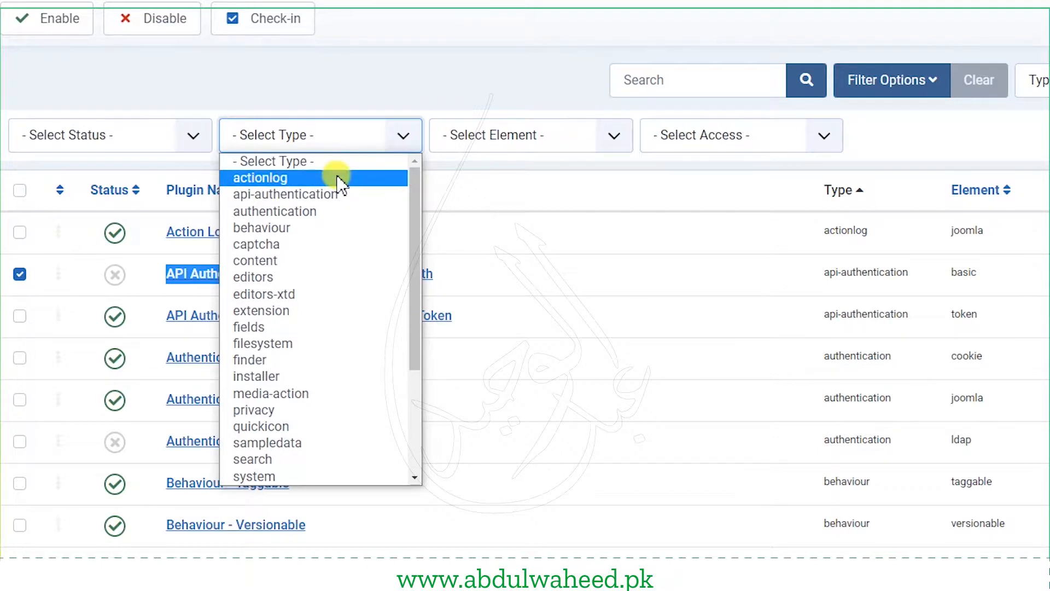
click(288, 211)
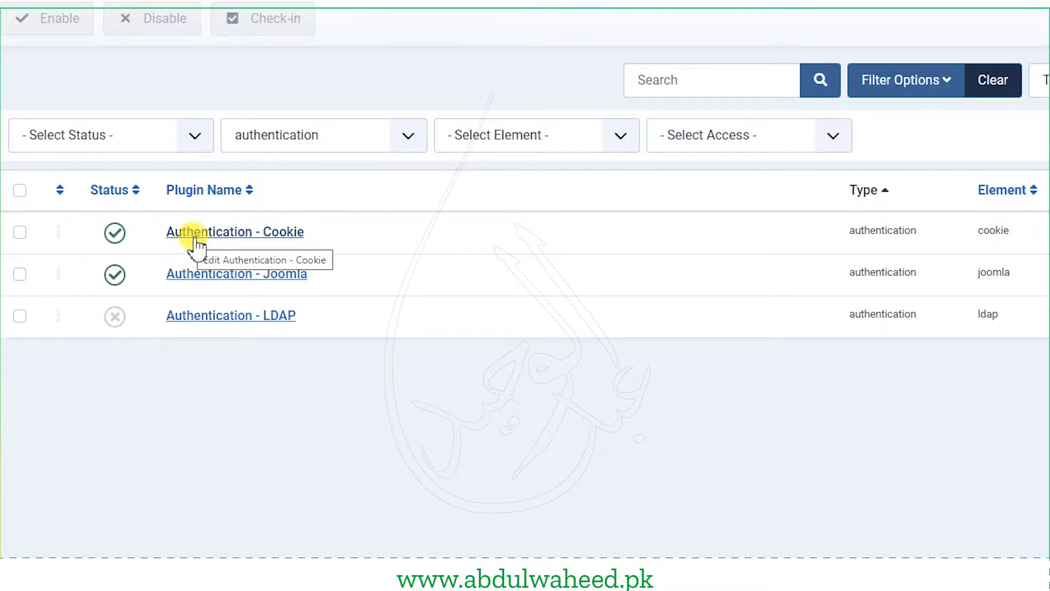
Open the Authentication - Cookie plugin and read its description and the notes on other required plugins.
click(243, 234)
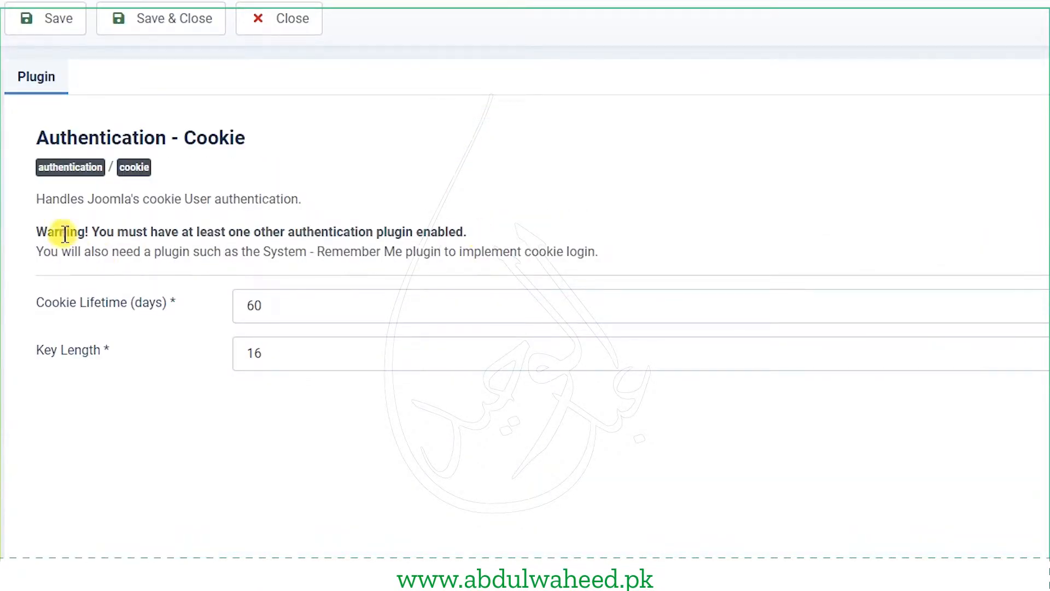
drag(45, 199, 295, 198)
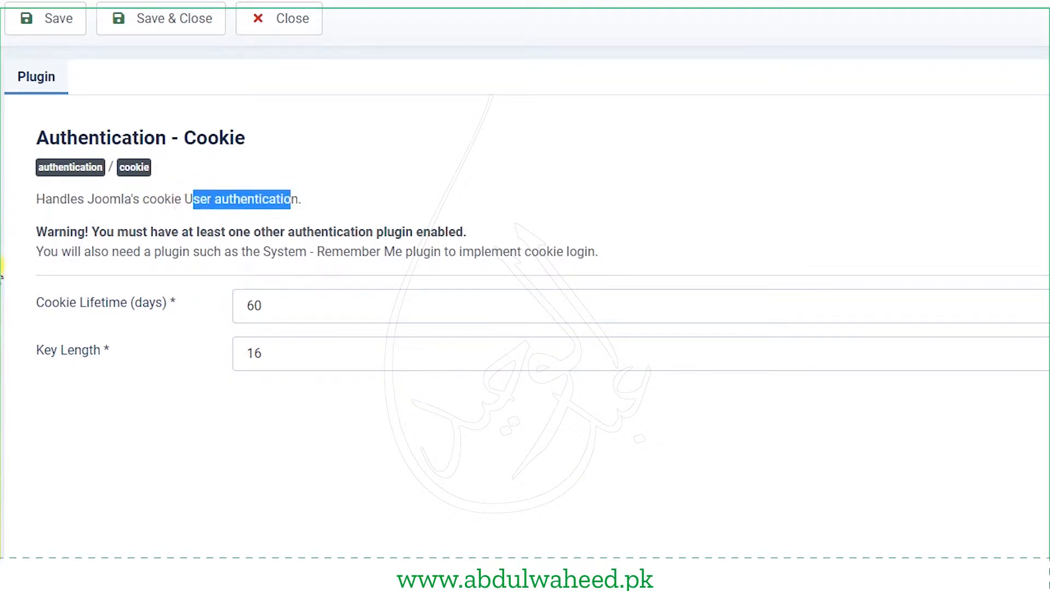
click(111, 238)
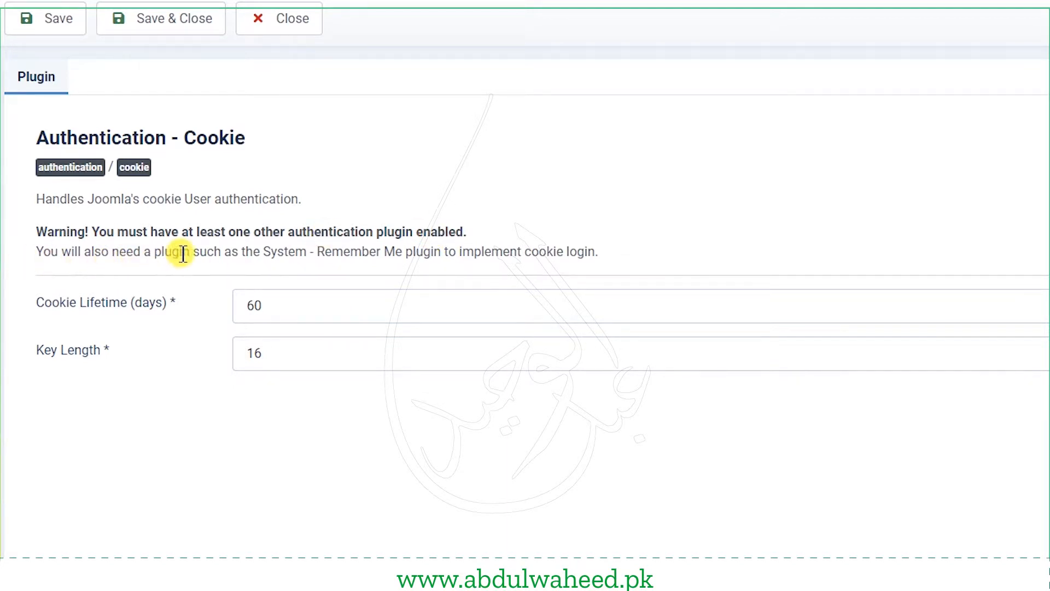
drag(309, 253, 504, 256)
drag(596, 255, 510, 254)
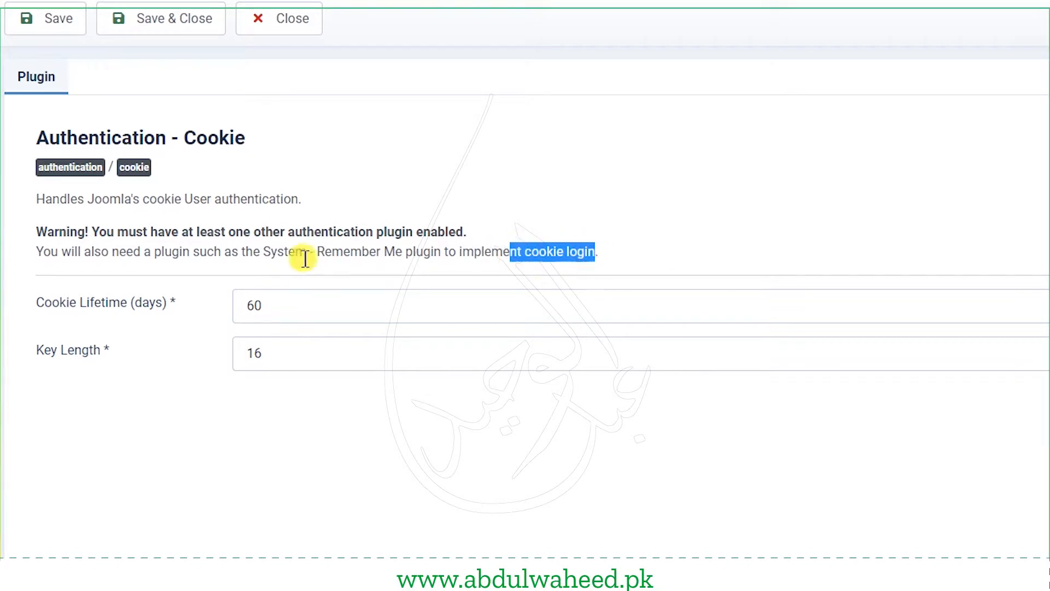
click(277, 255)
double_click(283, 253)
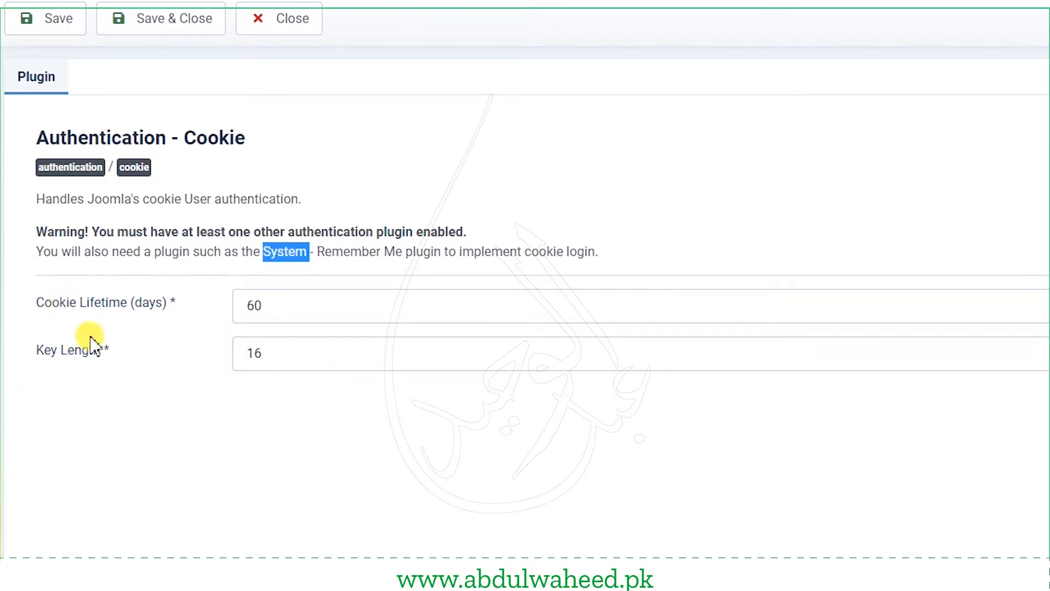
Examine the Cookie Lifetime (days) and Key Length settings of the cookie plugin, and close it without saving.
drag(57, 317, 103, 318)
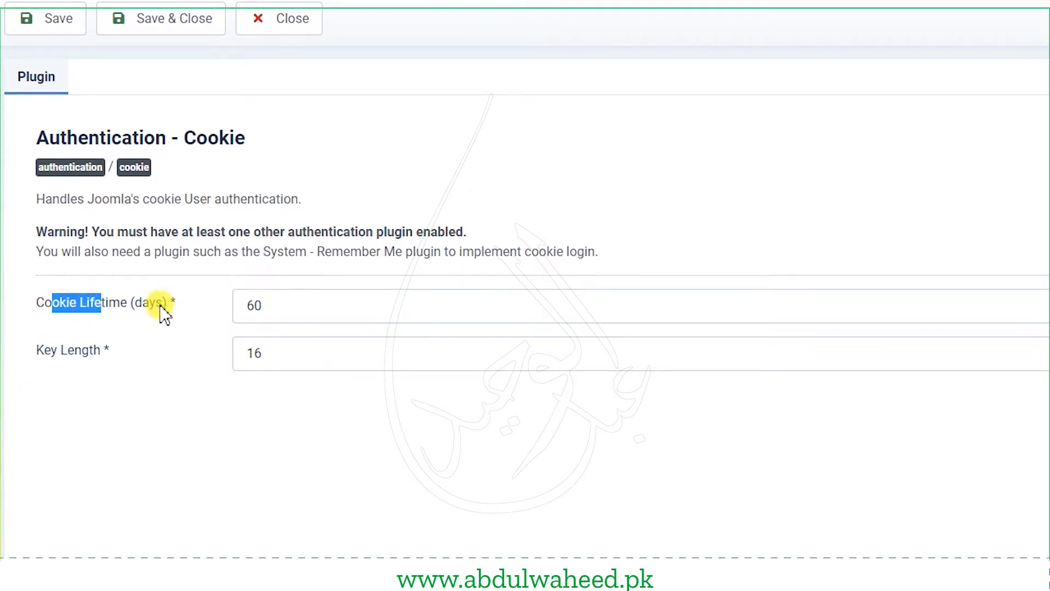
click(142, 311)
double_click(141, 310)
drag(38, 353, 102, 360)
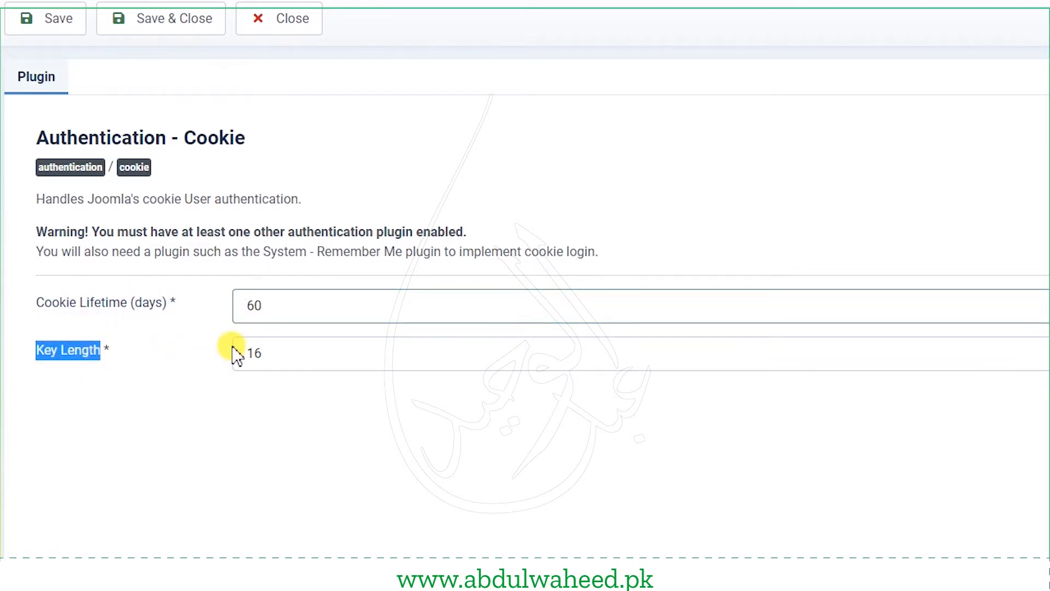
drag(44, 303, 119, 356)
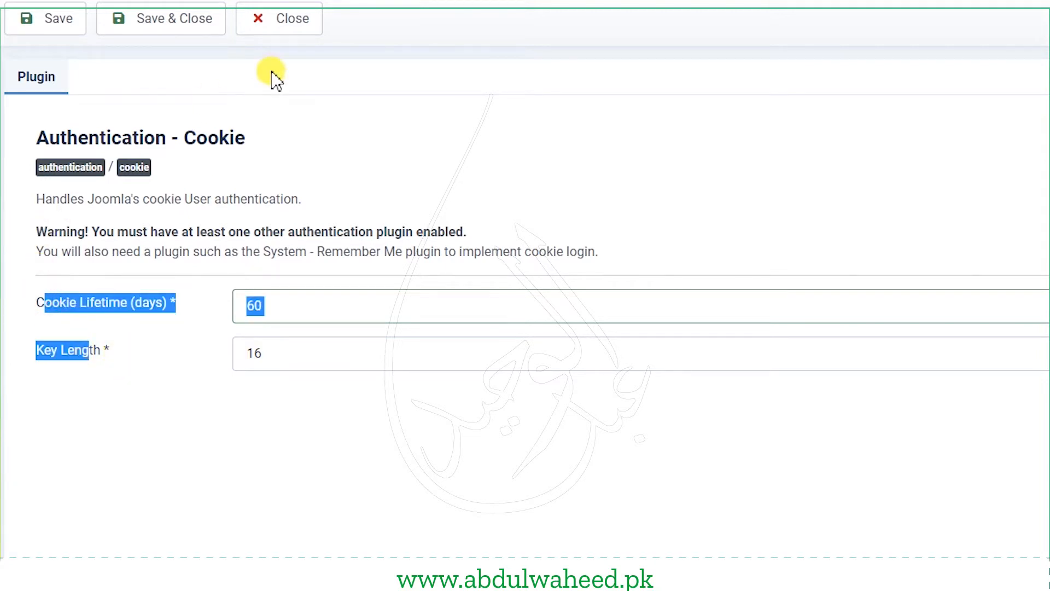
click(282, 31)
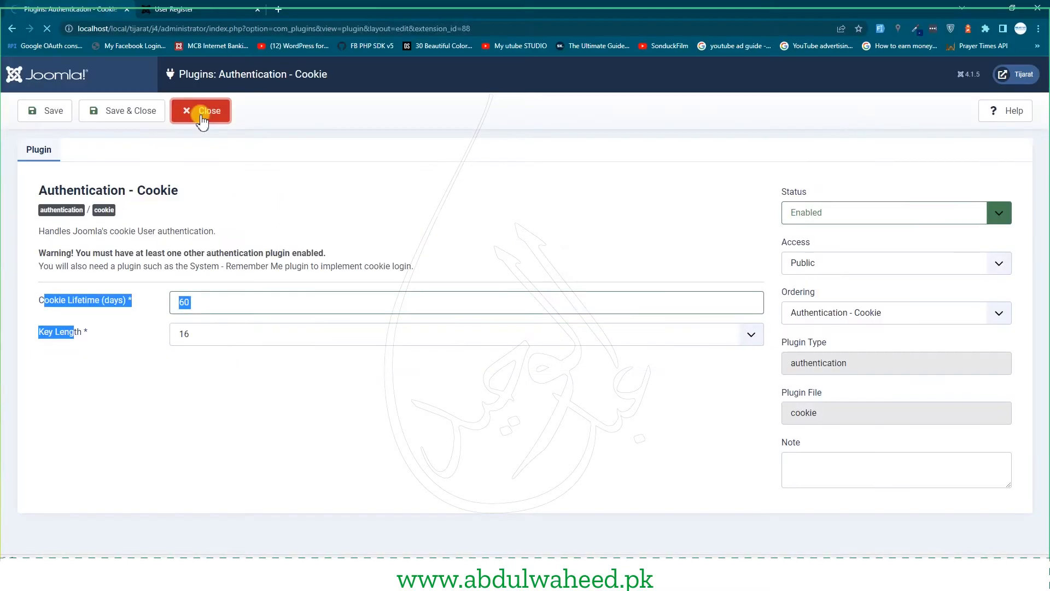